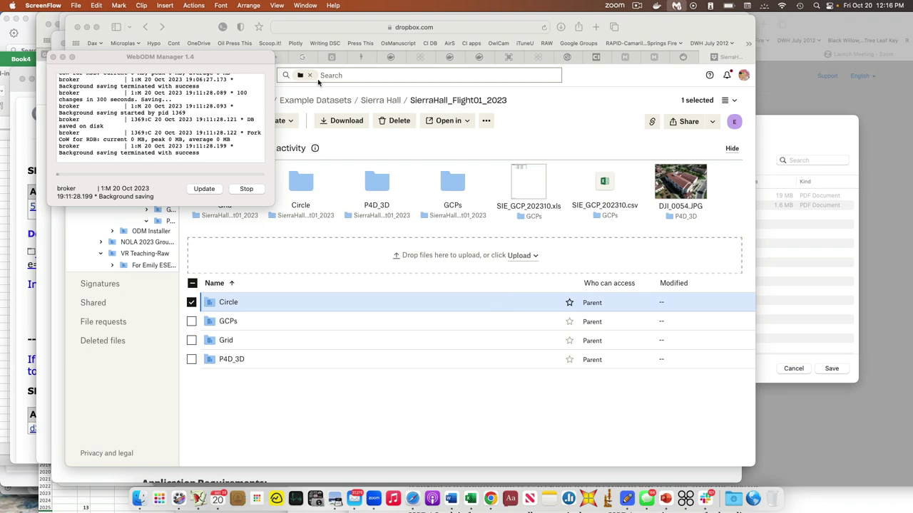
Step: Move the WebODM Manager window clear of the browser and switch to the WebODM dashboard page
drag(240, 60, 852, 28)
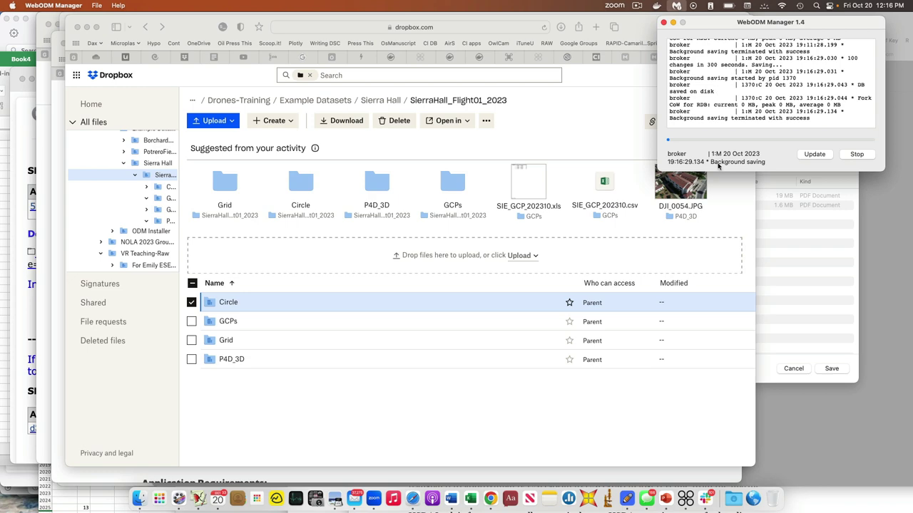
drag(630, 28, 620, 65)
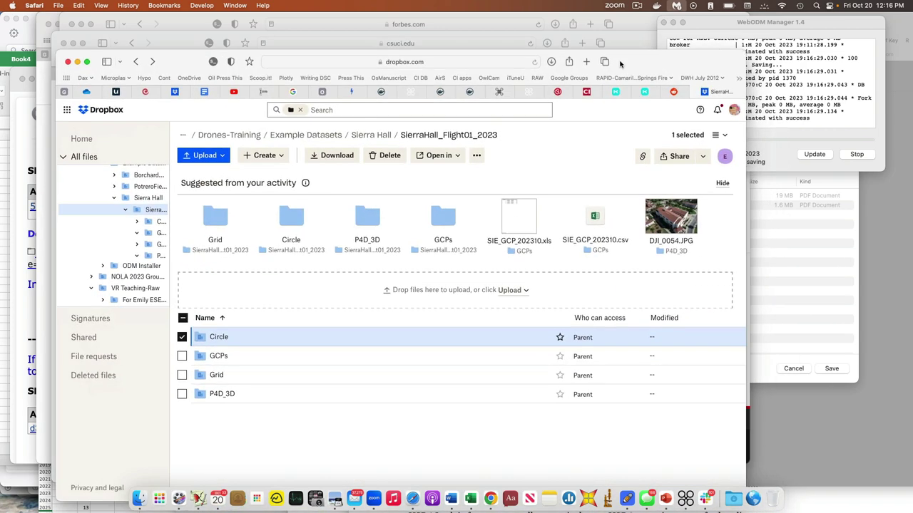
click(531, 93)
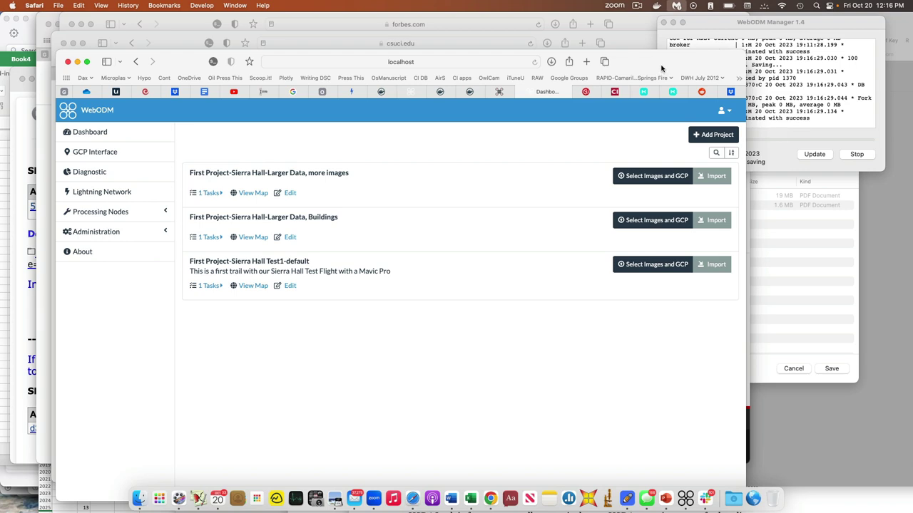
Step: Reposition the browser window, magnify the WebODM dashboard three levels, and widen the window to fit its project list
drag(661, 67, 664, 30)
key(super+plus)
key(super+plus)
key(super+plus)
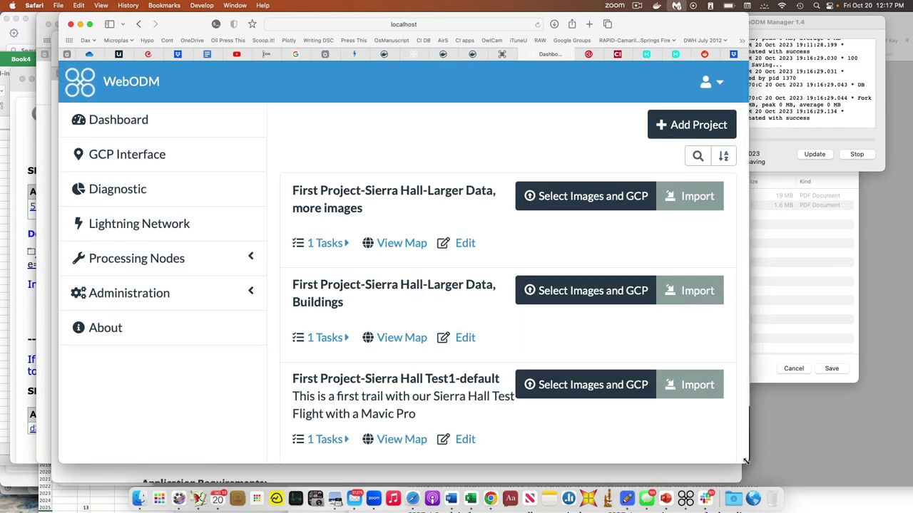
drag(747, 464, 910, 467)
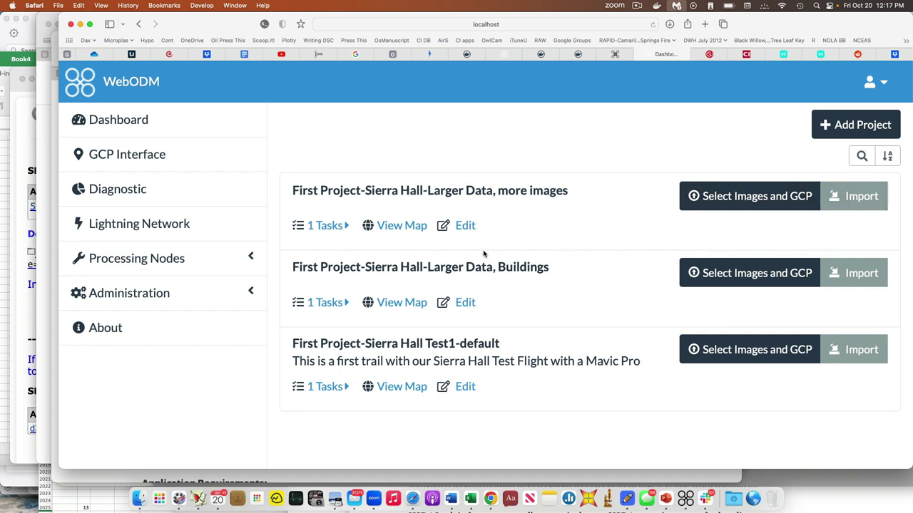
Step: View the map of the project "First Project-Sierra Hall-Larger Data, more images" and return to the dashboard
click(405, 226)
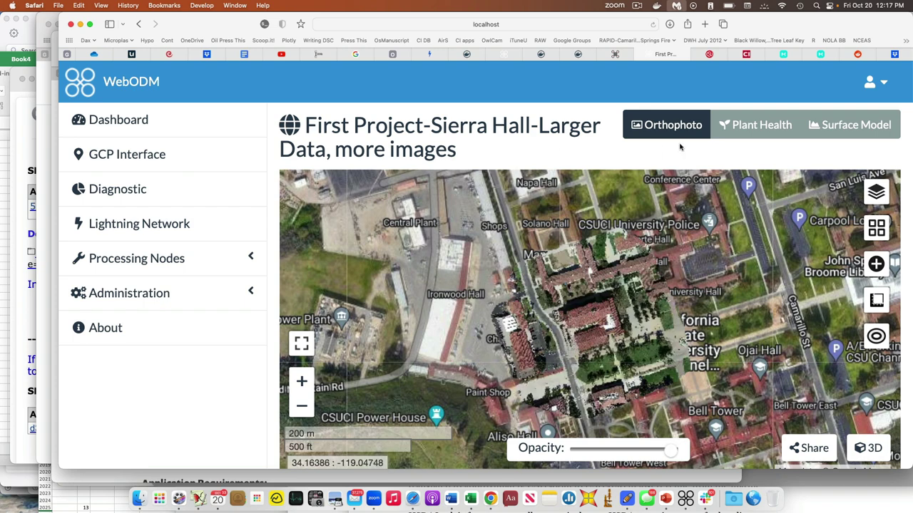
scroll(570, 152, down, 1)
scroll(573, 154, up, 1)
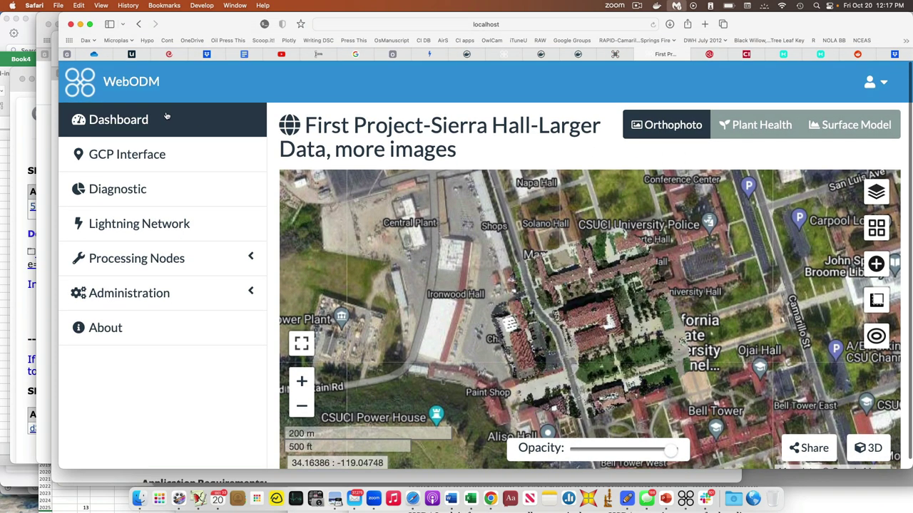
click(168, 118)
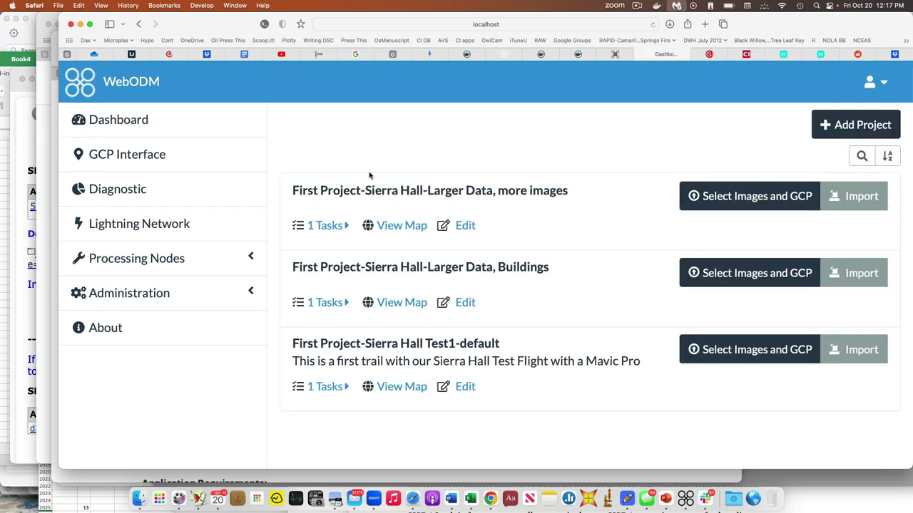
Step: Expand the task lists of all three Sierra Hall projects to compare image counts, processing times and statuses
click(334, 227)
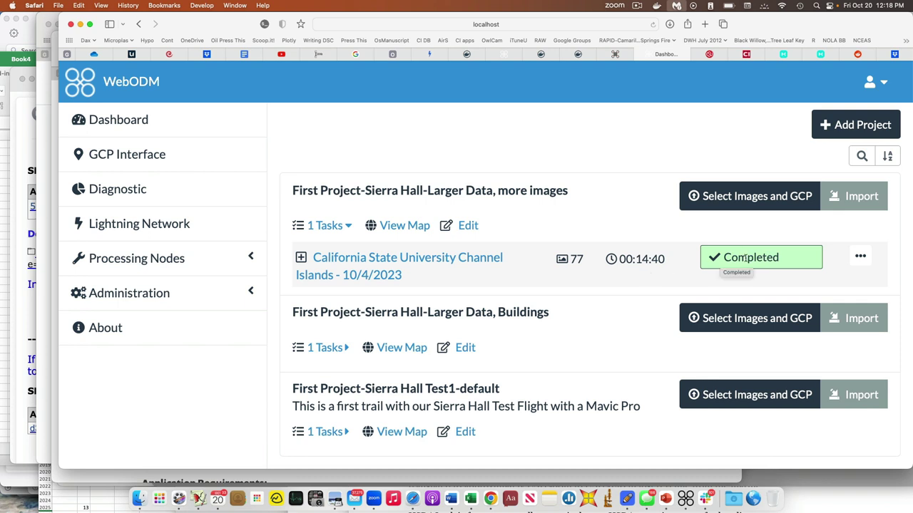
click(326, 348)
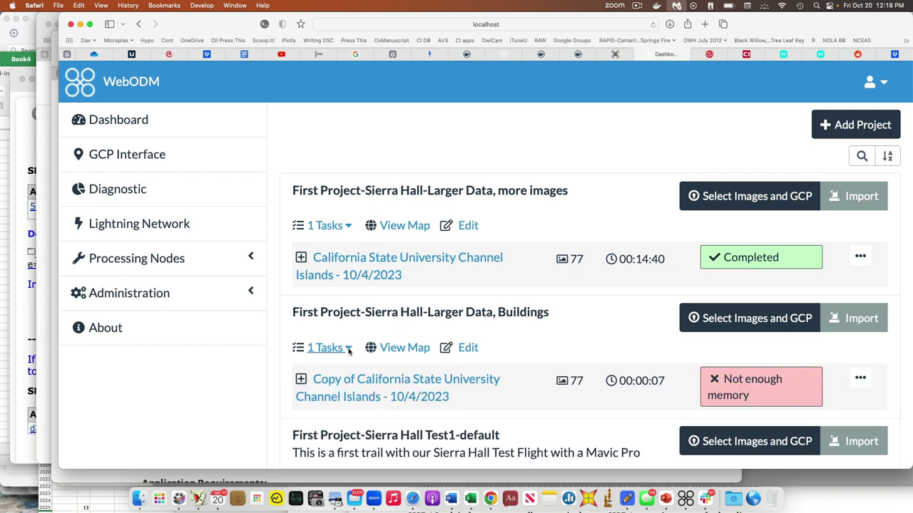
scroll(513, 320, down, 2)
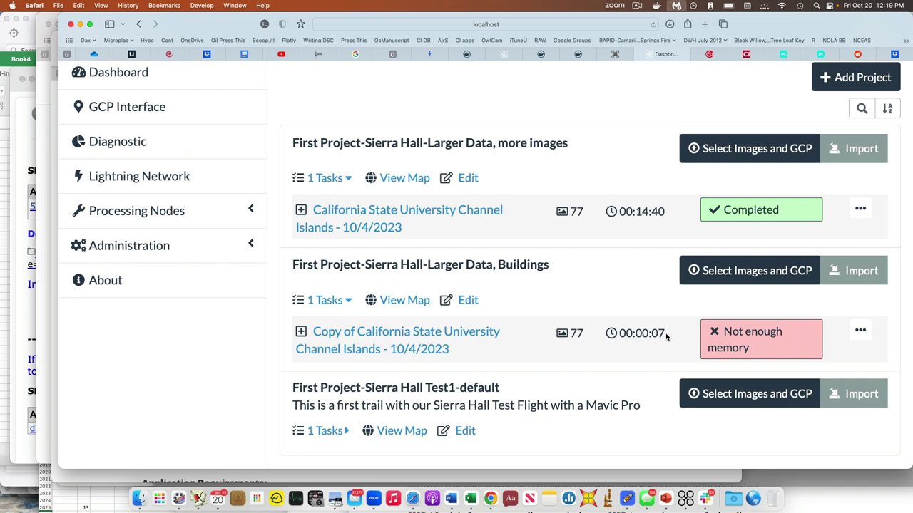
click(326, 431)
scroll(479, 387, down, 3)
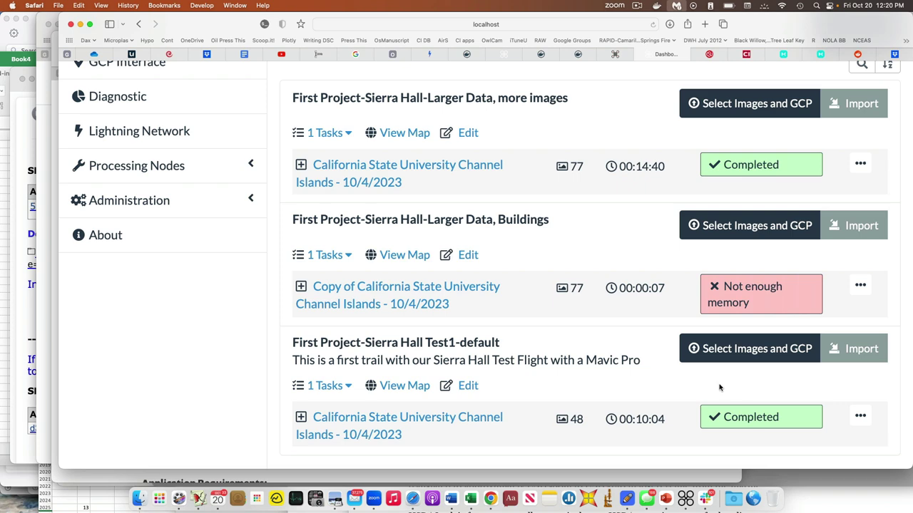
Step: Open the 3D model of the "First Project-Sierra Hall Test1-default" task and rotate it in an enlarged view
click(475, 418)
scroll(471, 410, down, 5)
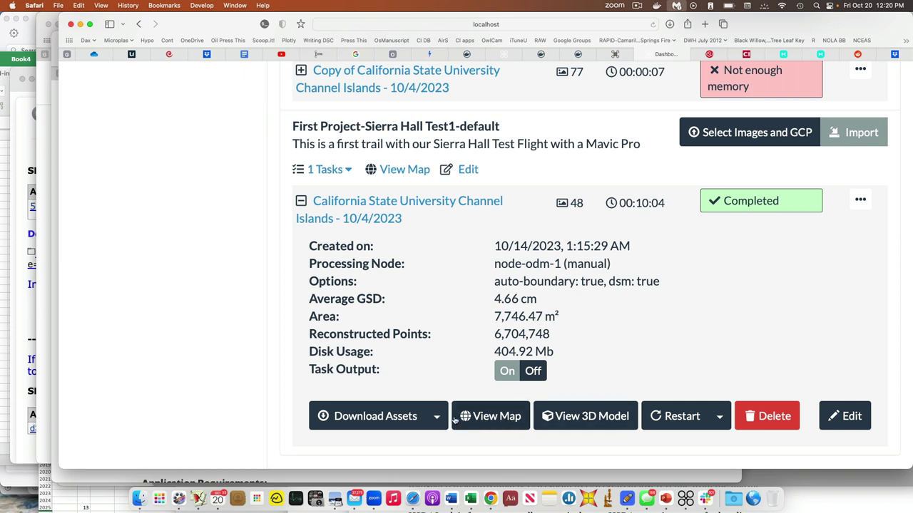
click(585, 418)
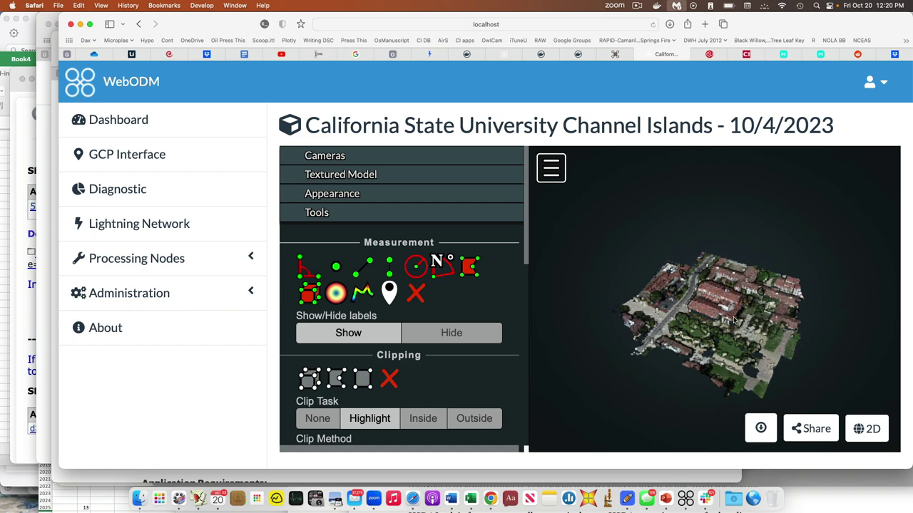
drag(743, 333, 787, 345)
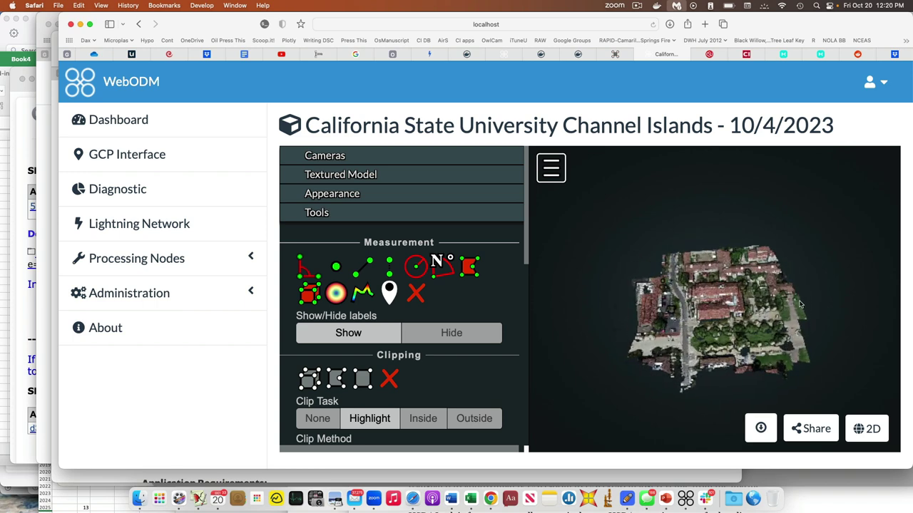
key(super+equal)
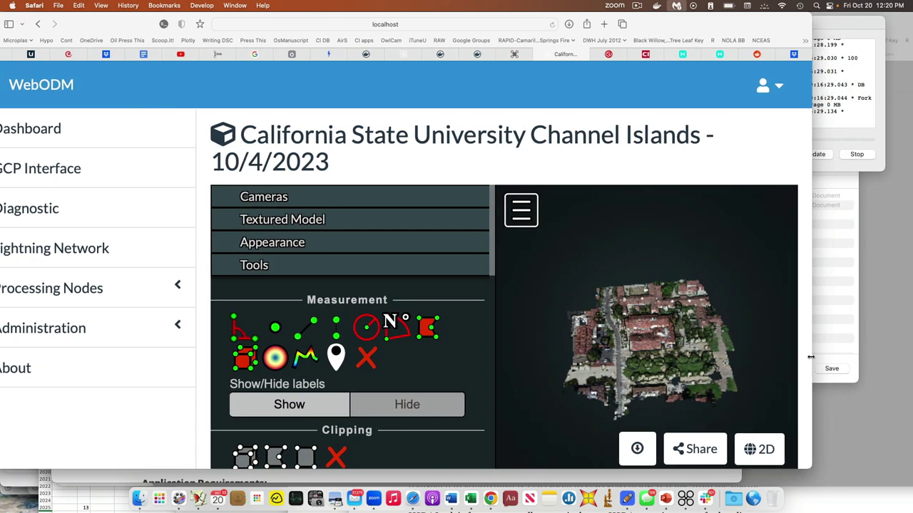
drag(812, 359, 881, 359)
drag(710, 385, 741, 399)
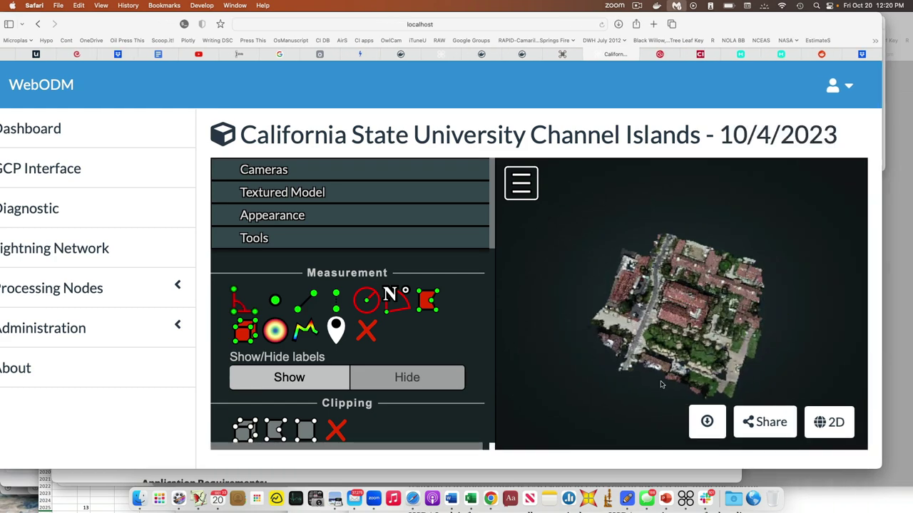
Step: Switch the task from 3D to its 2D orthophoto map and inspect the Sierra Hall roofs up close
click(829, 423)
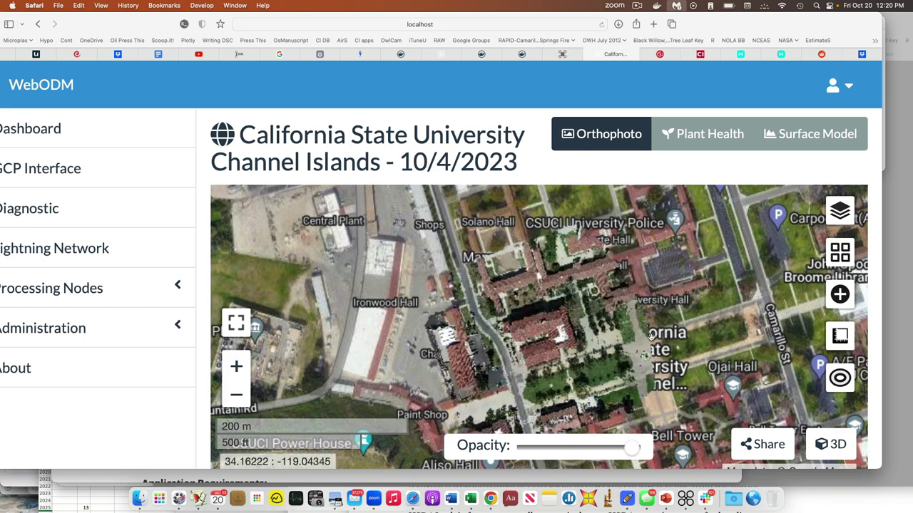
scroll(670, 321, down, 1)
drag(662, 315, 617, 319)
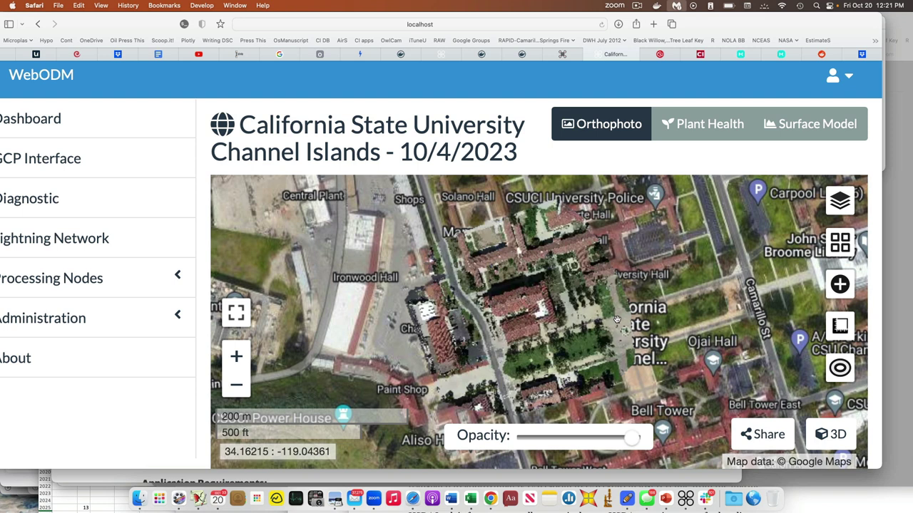
drag(552, 290, 574, 288)
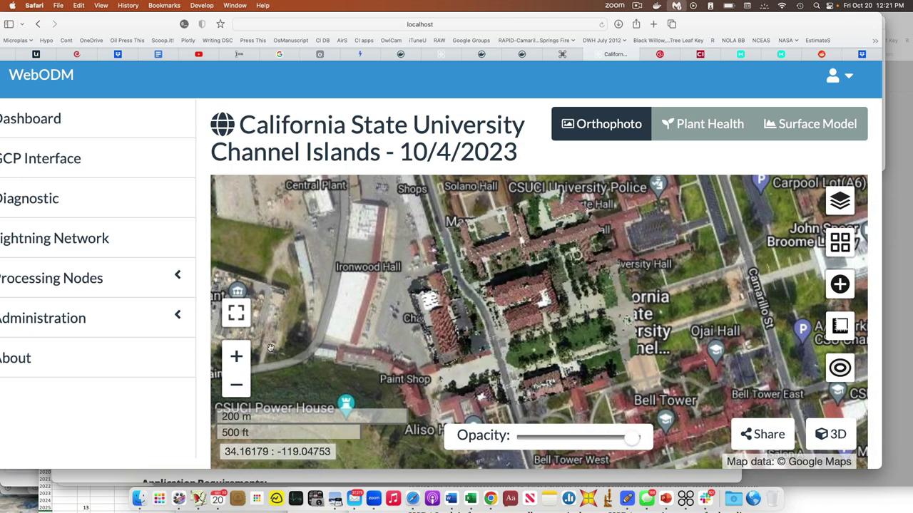
click(235, 356)
click(235, 356)
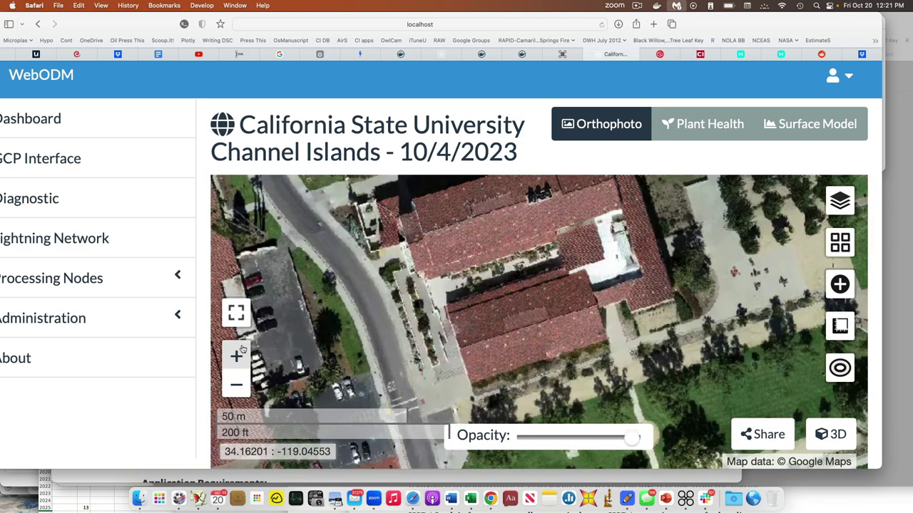
click(237, 354)
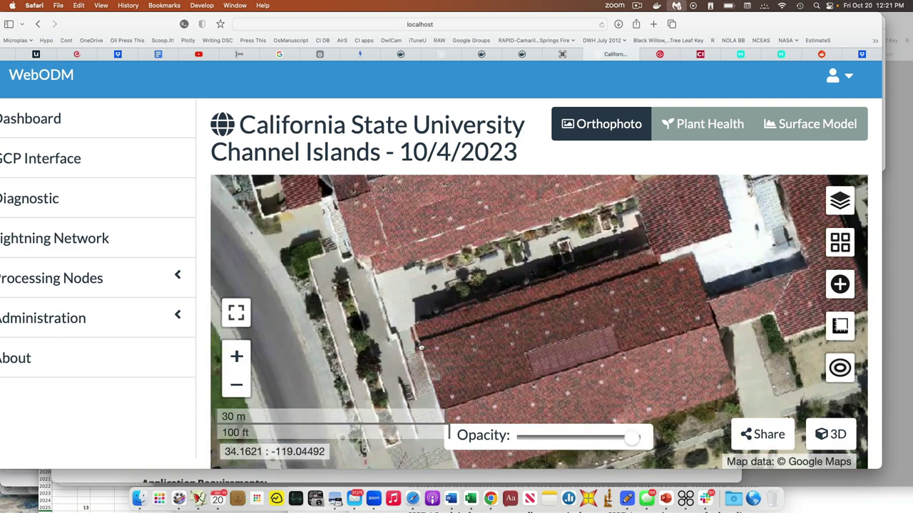
drag(420, 347, 567, 437)
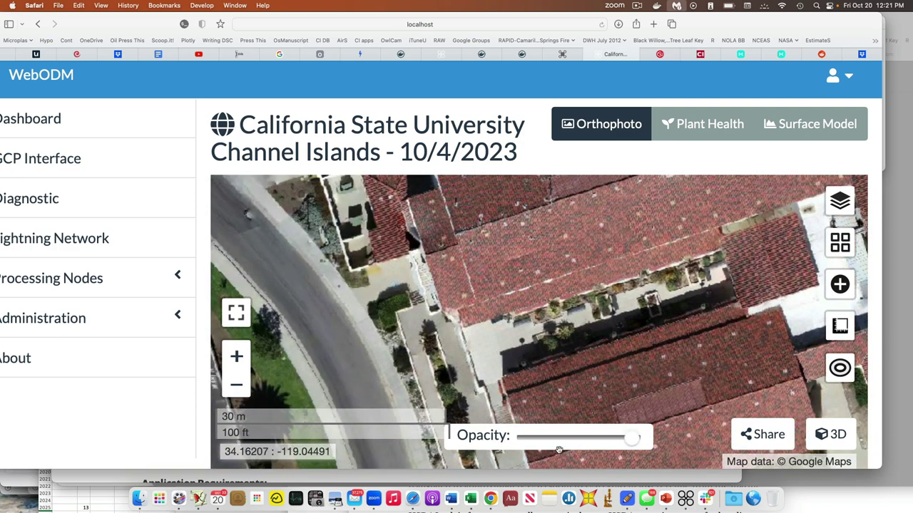
Step: Compare the orthophoto with the underlying satellite map by twice lowering its opacity to minimum and restoring it to full
drag(631, 437, 518, 440)
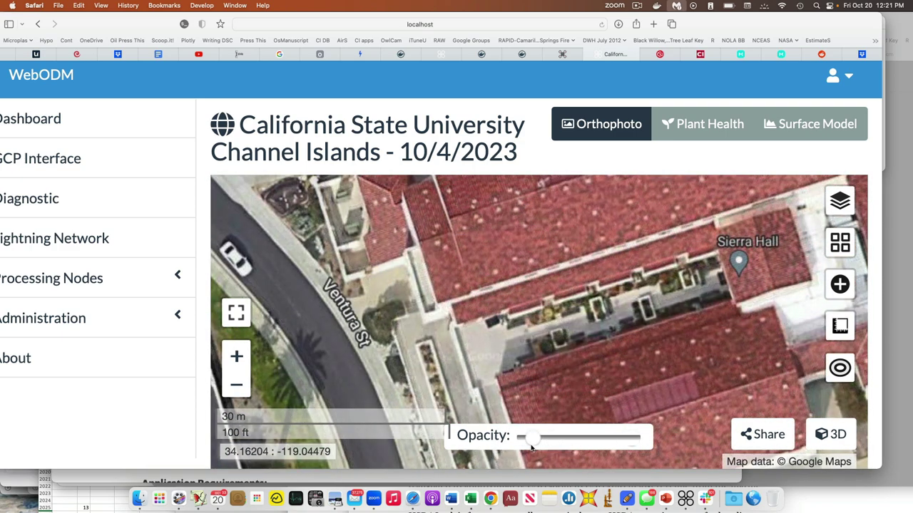
drag(570, 350, 557, 417)
drag(537, 348, 535, 348)
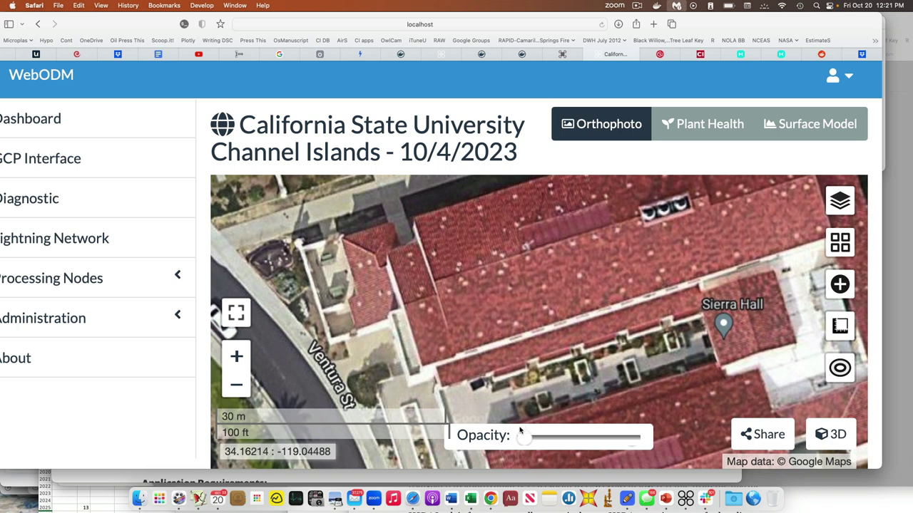
drag(524, 437, 633, 451)
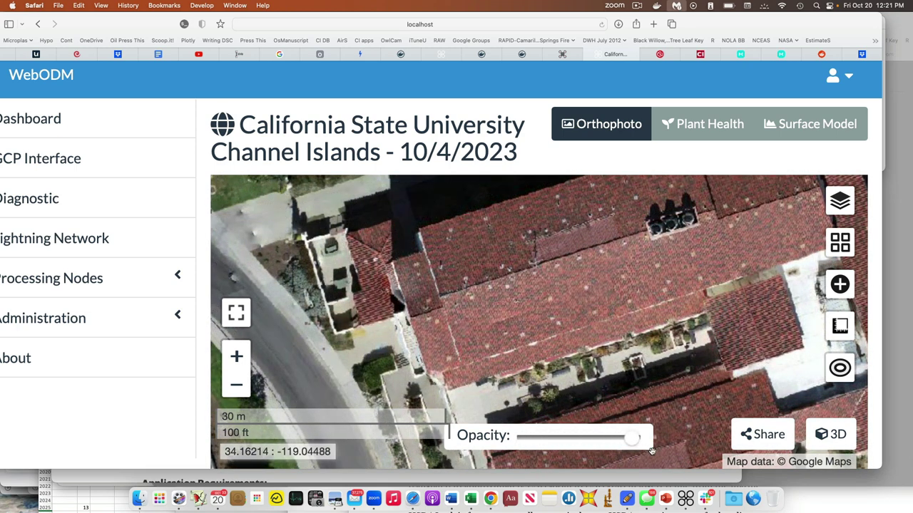
drag(650, 335, 603, 380)
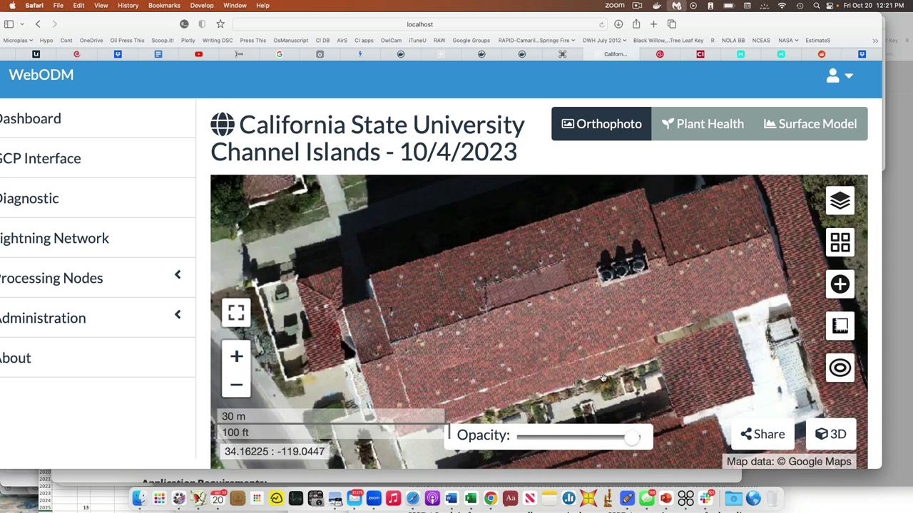
drag(633, 436, 515, 435)
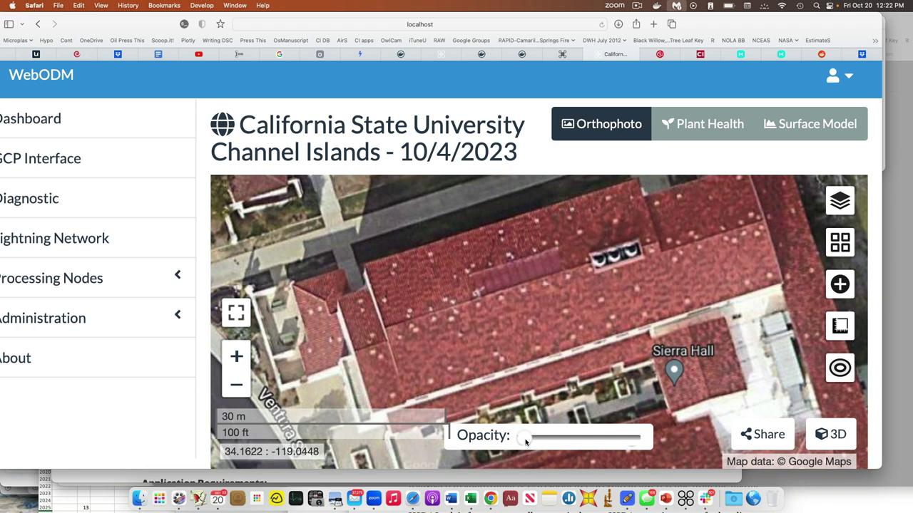
drag(525, 437, 635, 440)
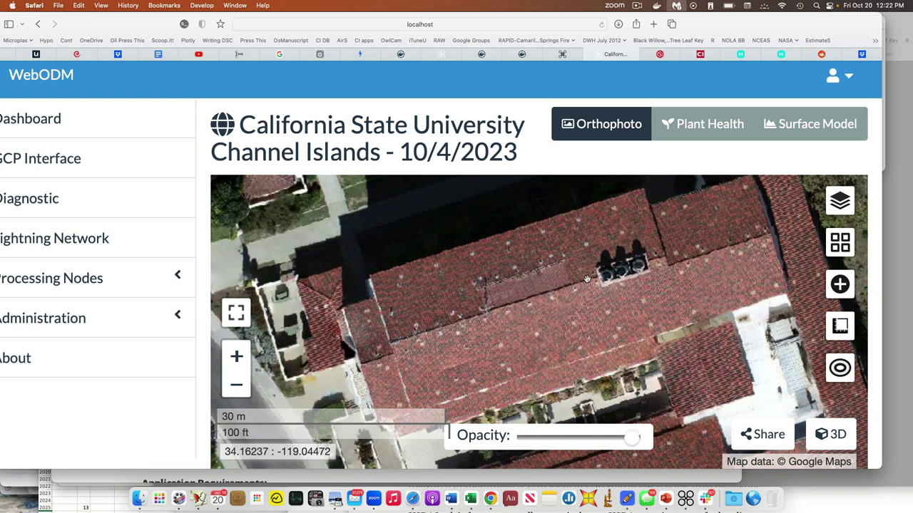
drag(586, 284, 607, 365)
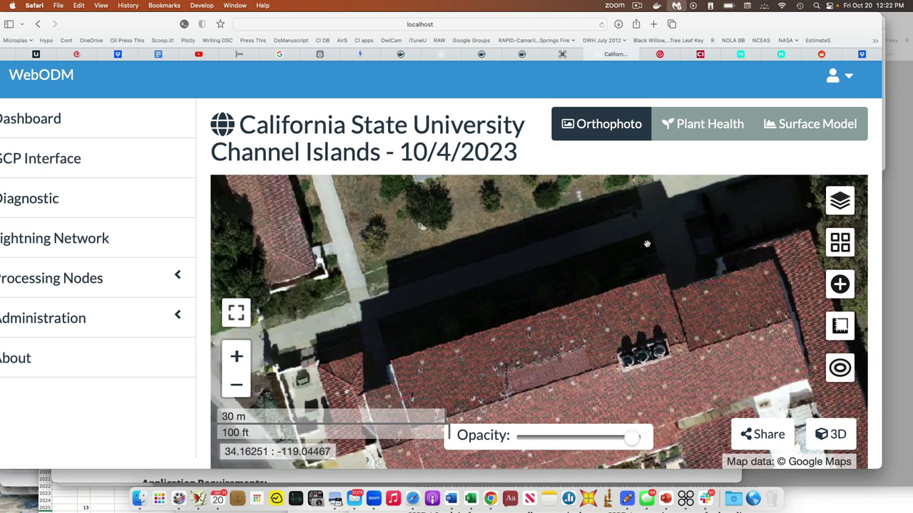
drag(621, 291, 603, 248)
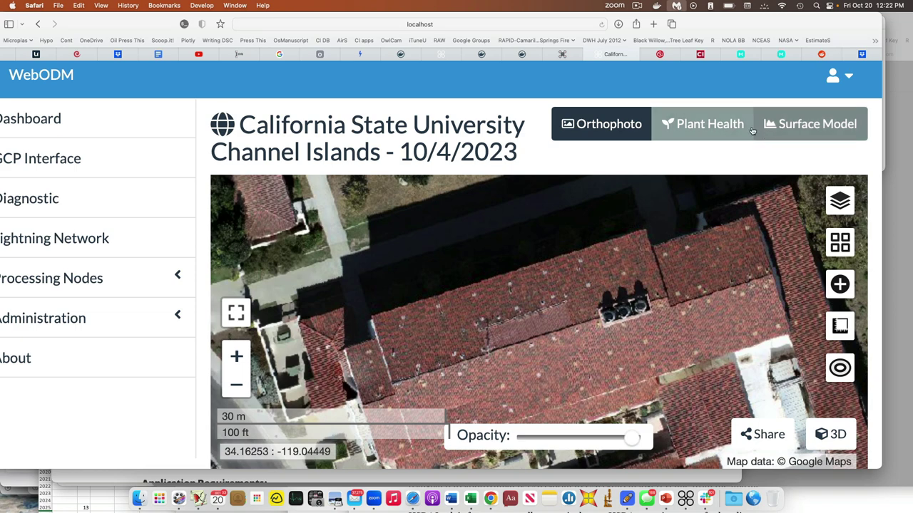
Step: Examine the Plant Health layer over Sierra Hall, and view the building and its surroundings in the Surface Model
click(703, 132)
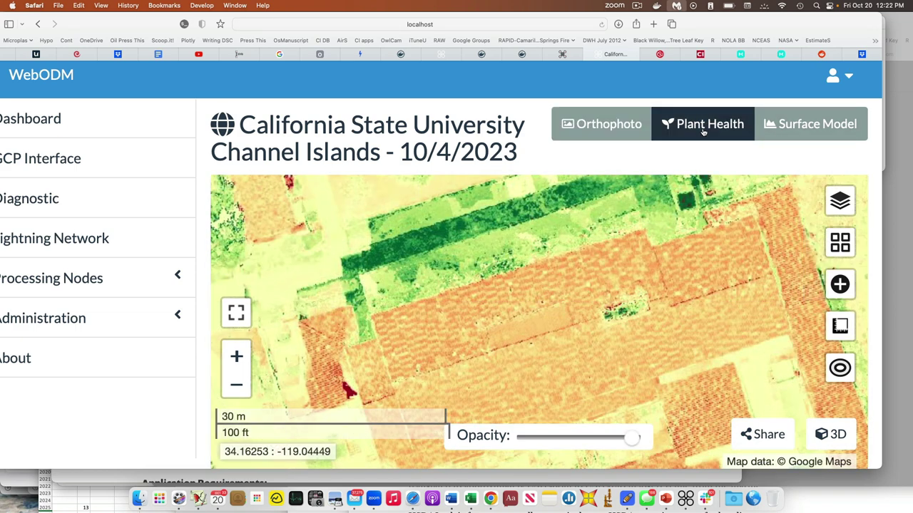
drag(734, 305, 701, 278)
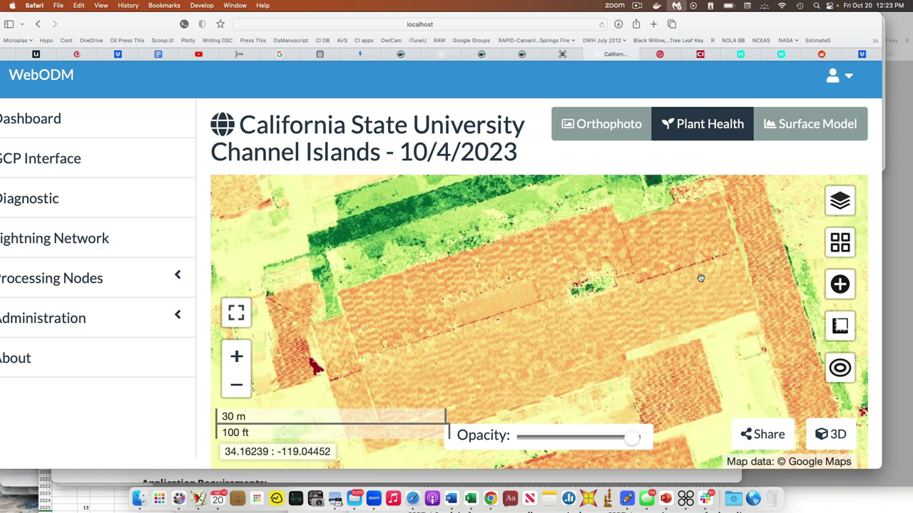
click(786, 128)
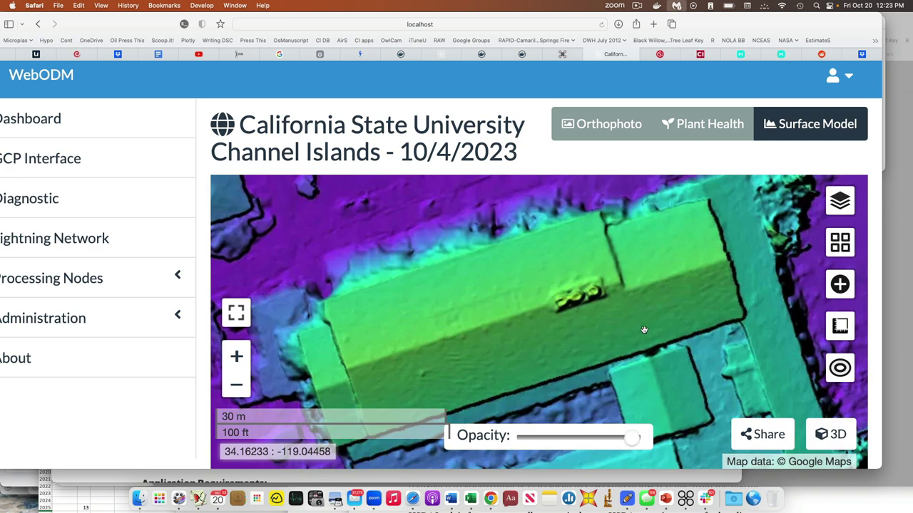
click(242, 393)
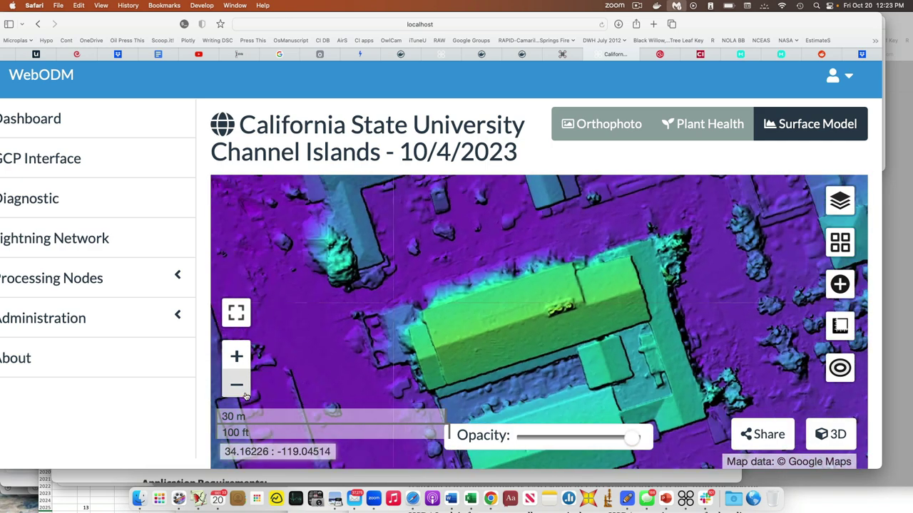
Step: View the full extent of the Surface Model over the campus, and switch back to the Orthophoto layer
click(238, 387)
click(238, 387)
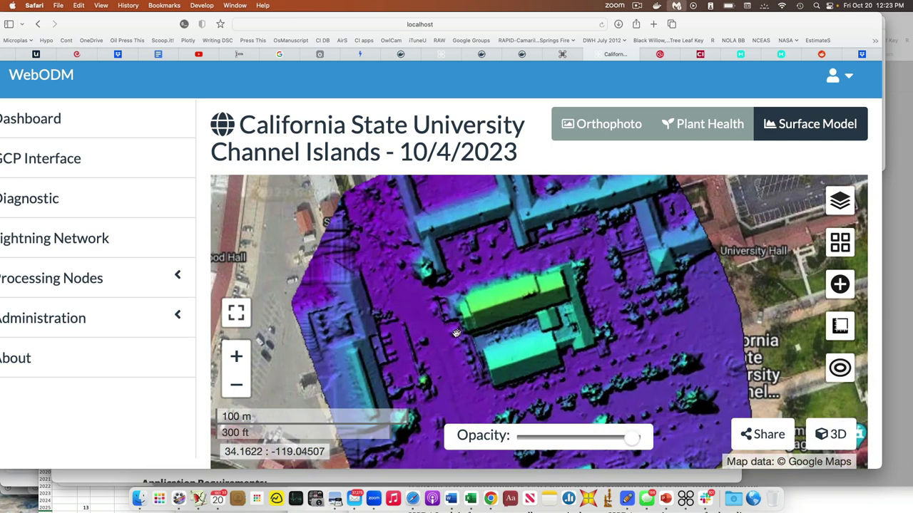
click(238, 386)
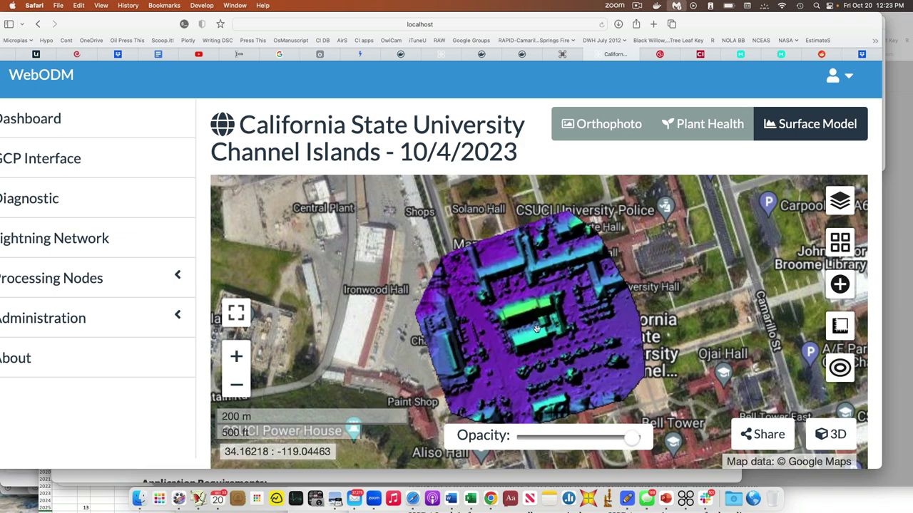
click(236, 356)
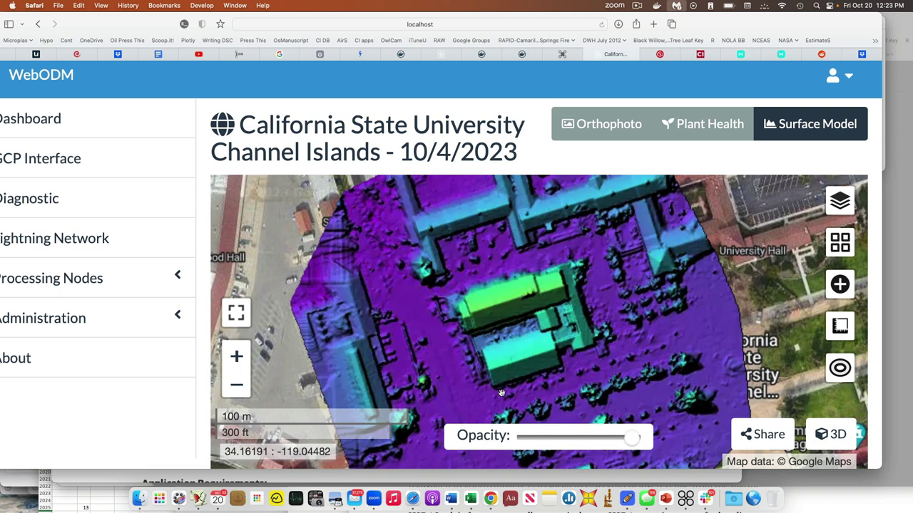
click(595, 135)
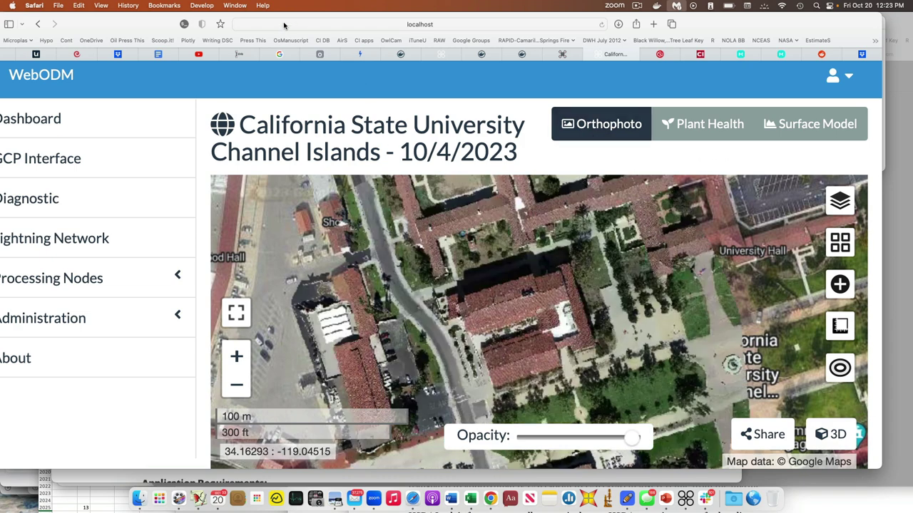
Step: Return to the dashboard and expand the task details of "First Project-Sierra Hall Test1-default"
drag(284, 25, 332, 25)
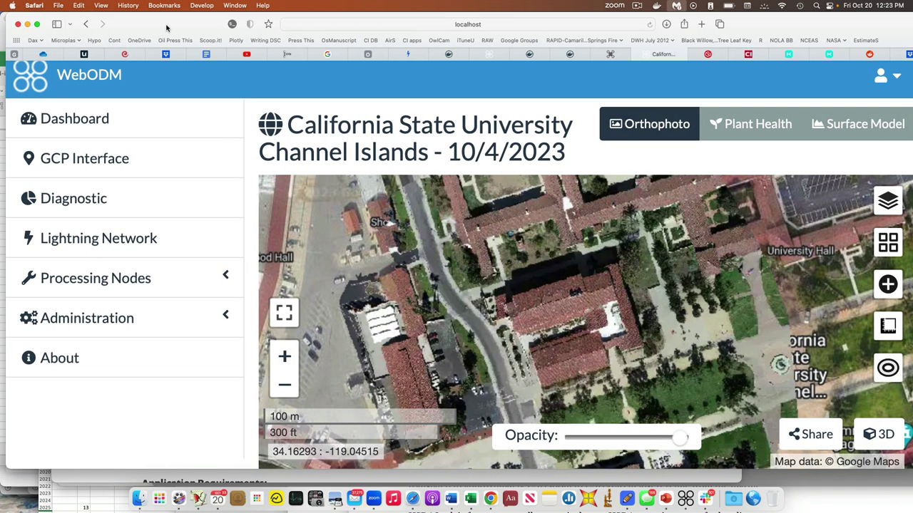
click(142, 126)
scroll(311, 271, down, 1)
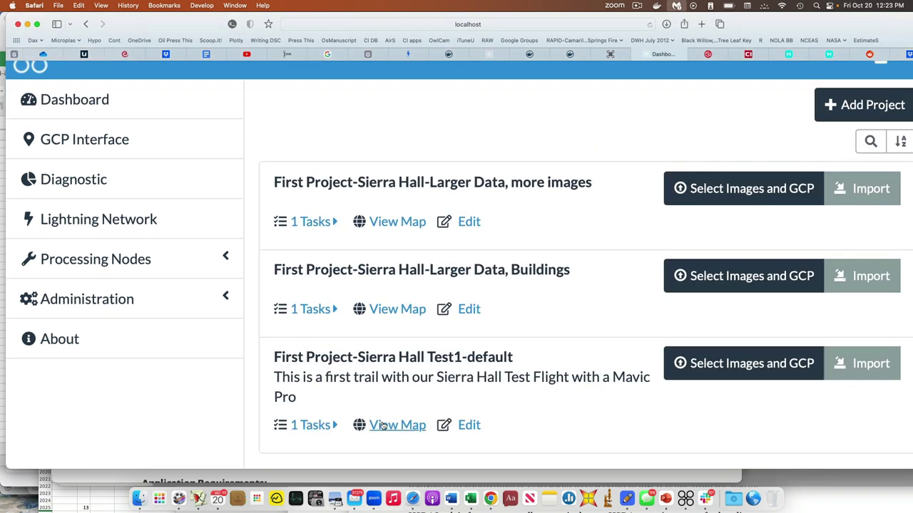
click(334, 426)
scroll(333, 399, down, 2)
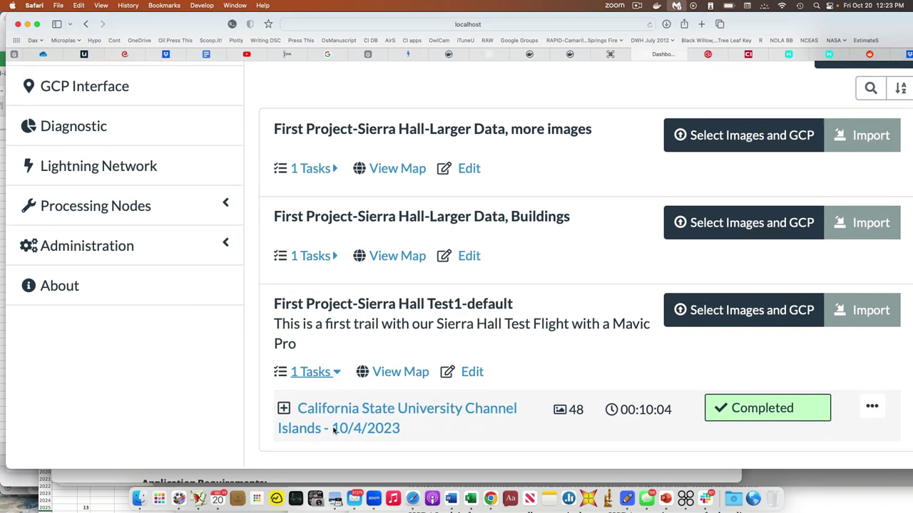
click(339, 430)
scroll(357, 414, down, 4)
scroll(376, 405, down, 2)
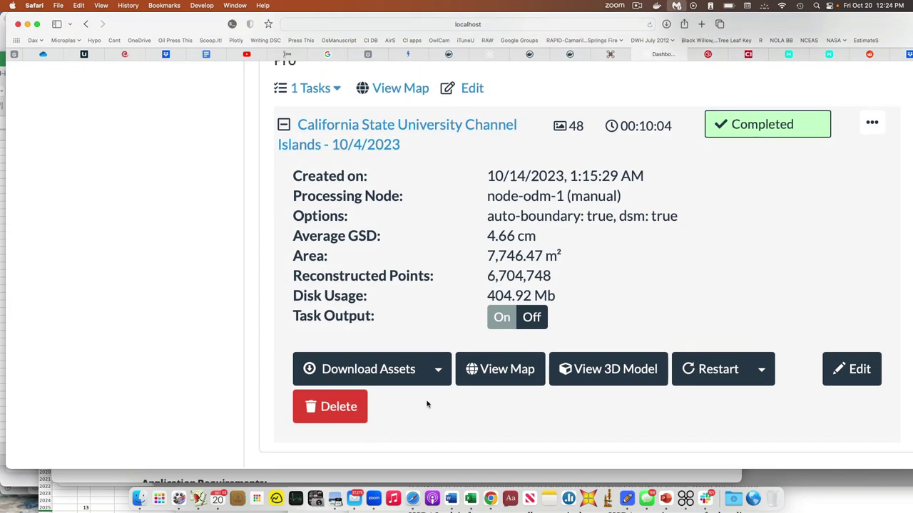
Step: Open the task's 3D model in a widened window and rotate it to an overhead view of Sierra Hall
click(504, 375)
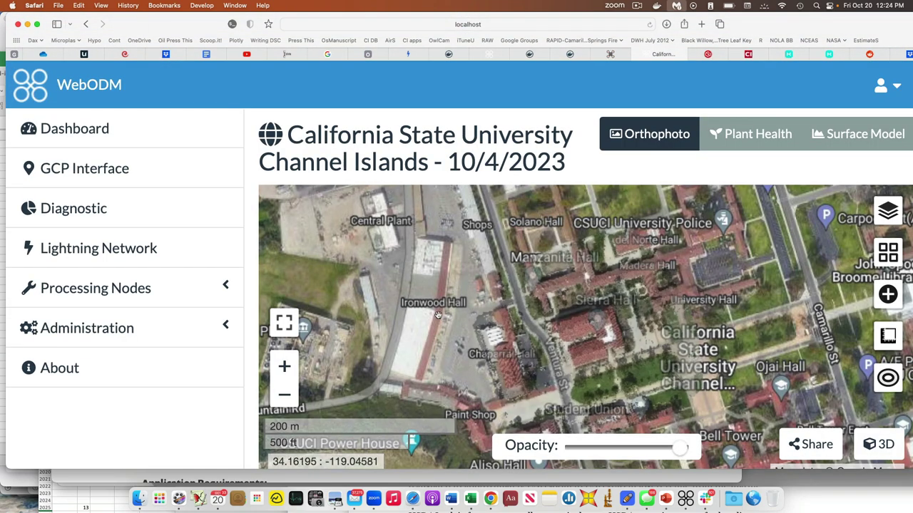
click(86, 25)
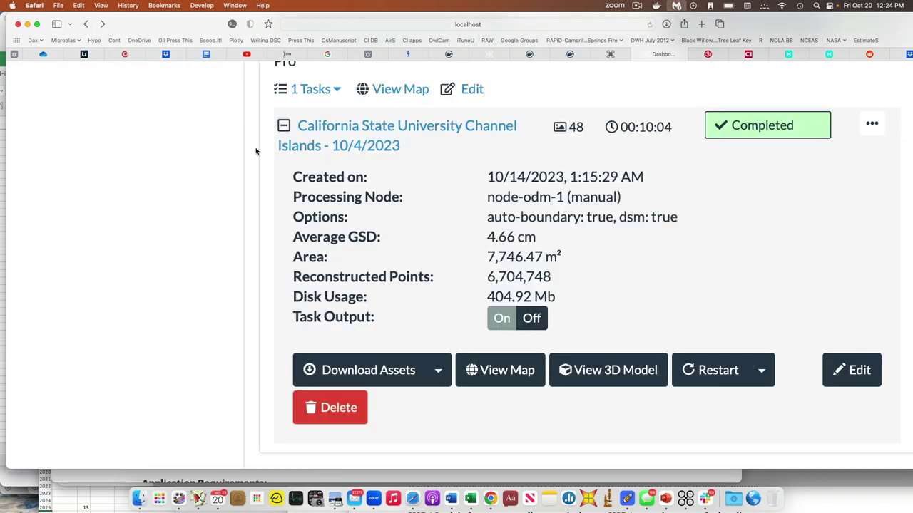
click(601, 375)
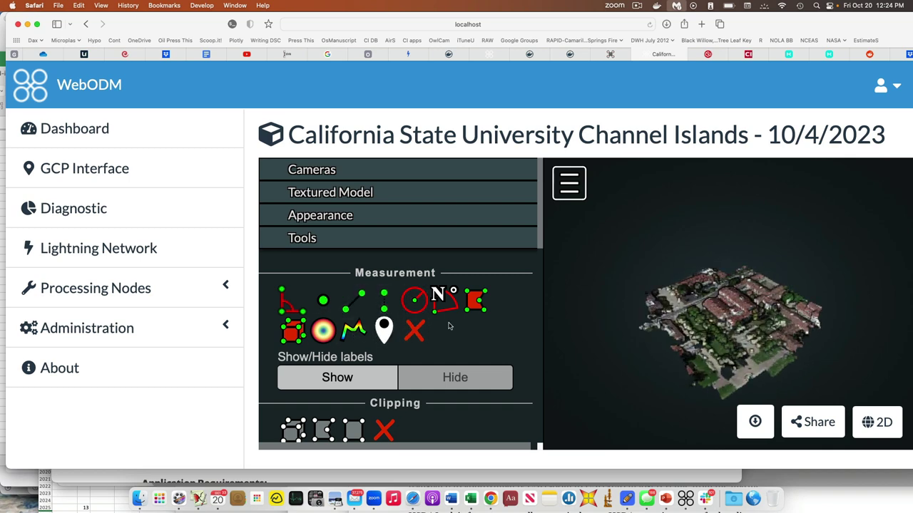
drag(748, 313, 749, 351)
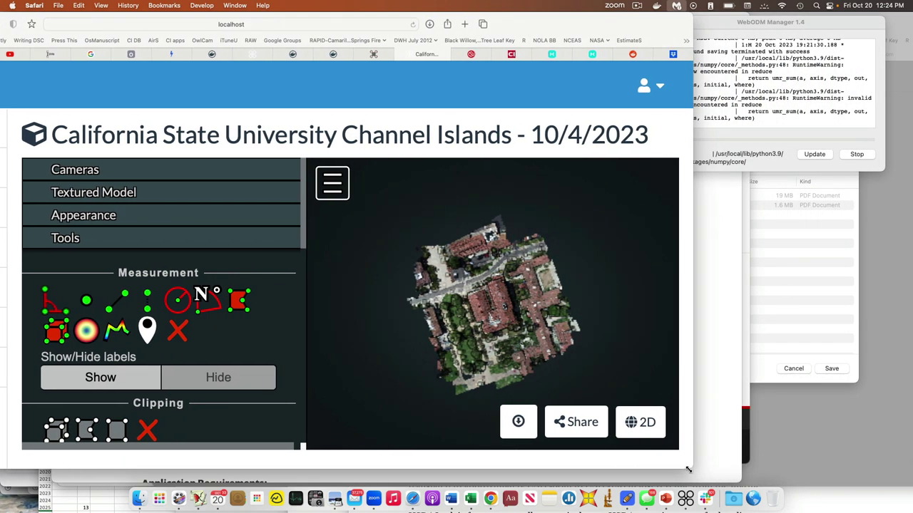
drag(688, 470, 893, 478)
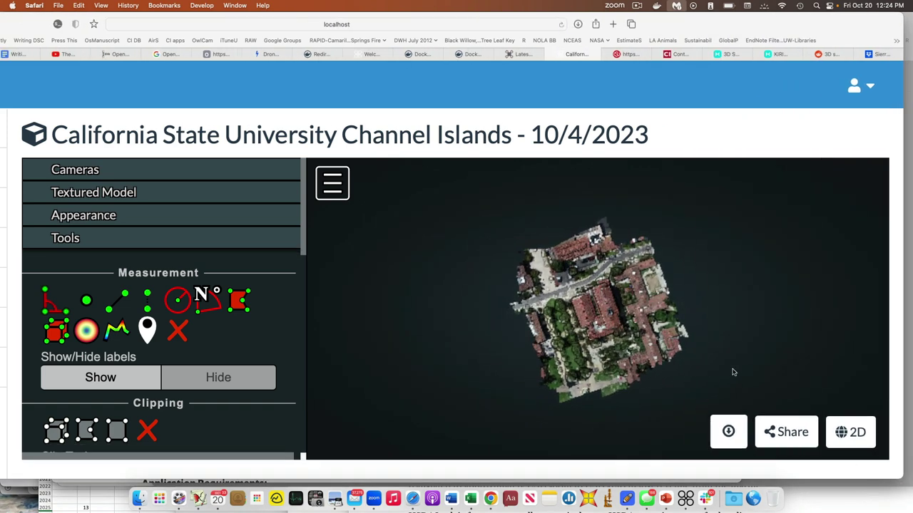
drag(564, 332, 479, 295)
drag(475, 255, 544, 317)
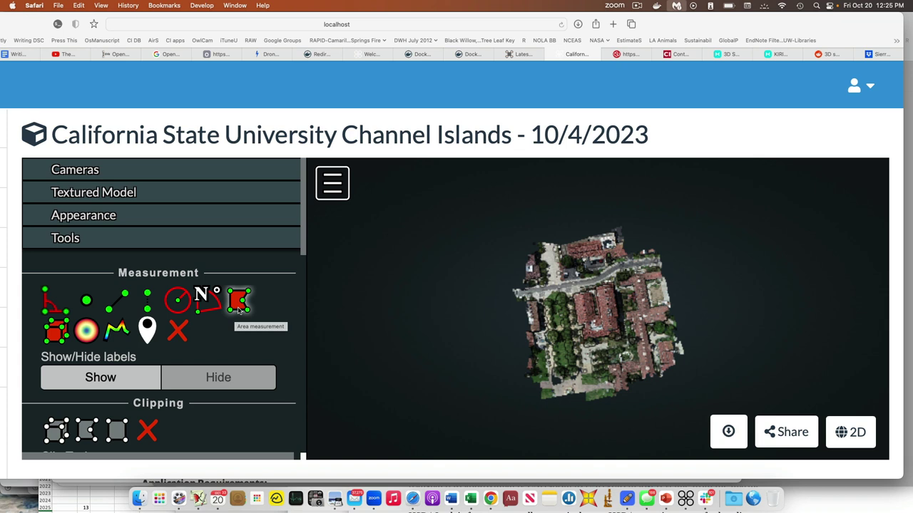
Step: Measure a multi-point distance from the Sierra Hall roof across the neighbouring buildings to the trees beside the path
click(121, 311)
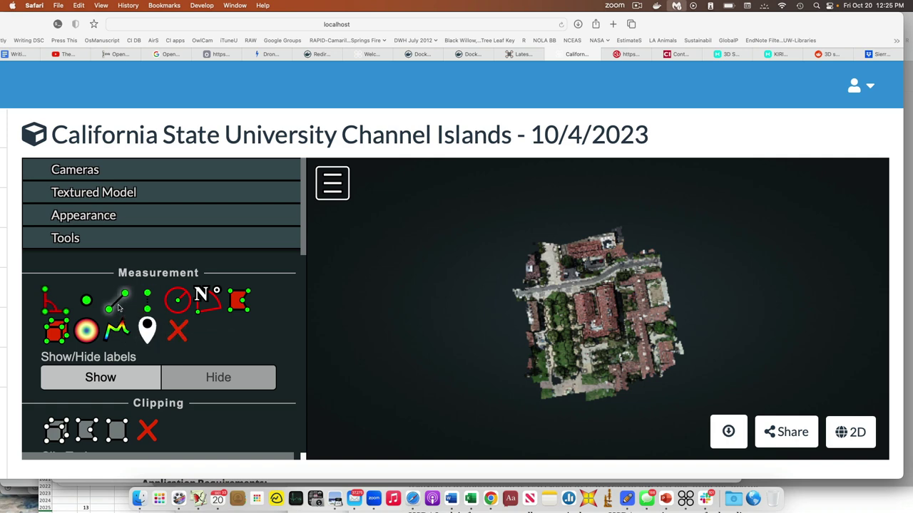
scroll(567, 310, up, 5)
click(565, 309)
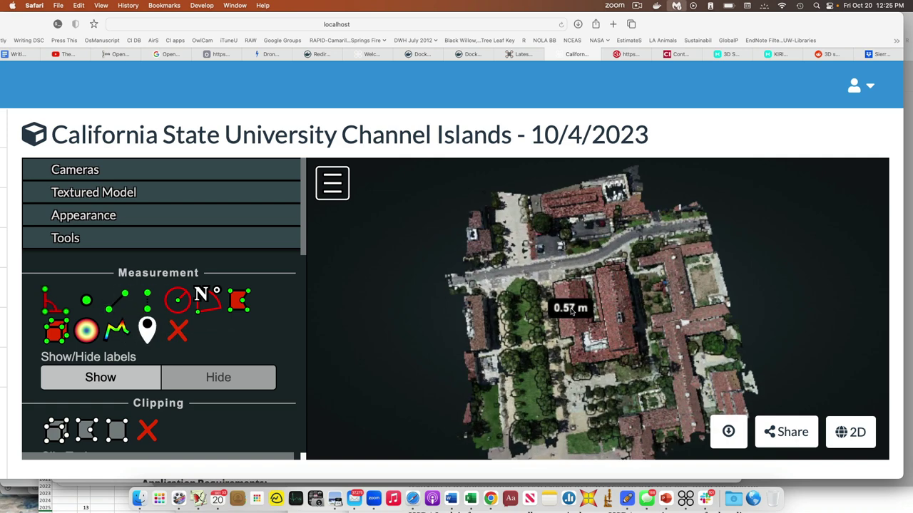
click(575, 303)
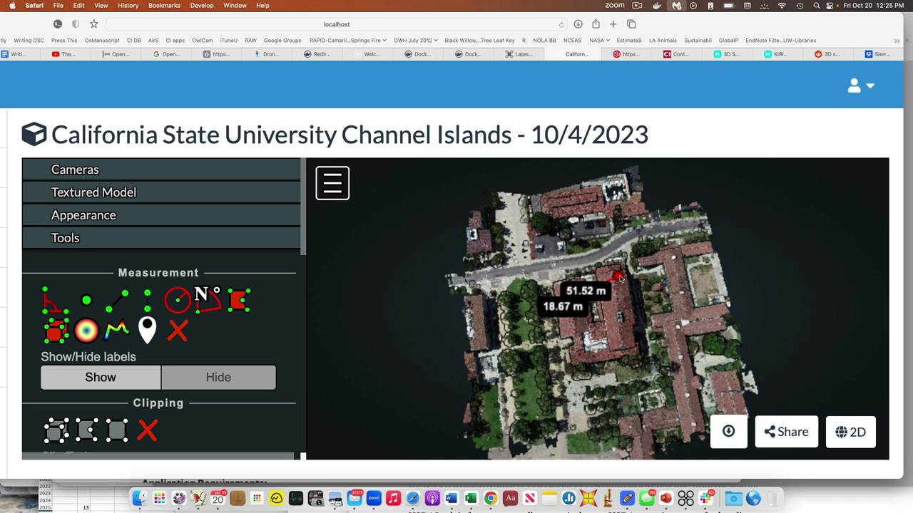
click(667, 241)
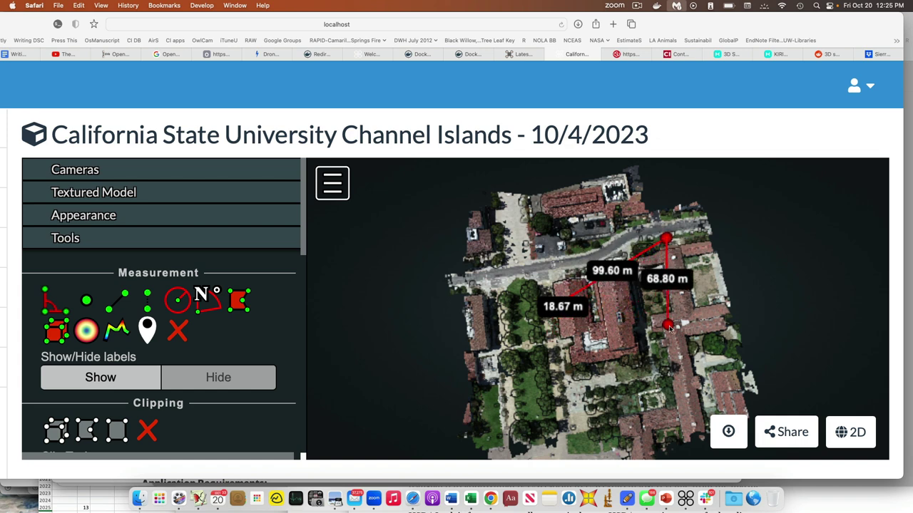
click(668, 325)
click(647, 360)
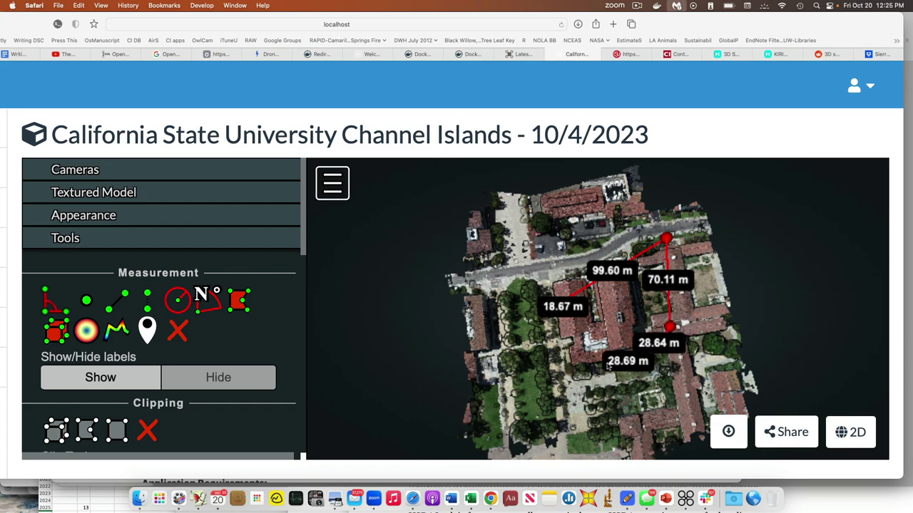
scroll(566, 360, up, 5)
click(598, 312)
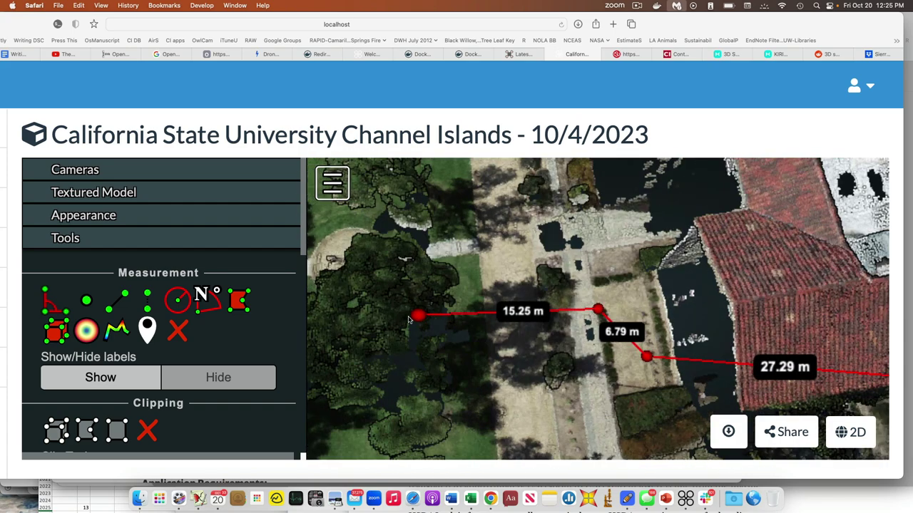
click(388, 312)
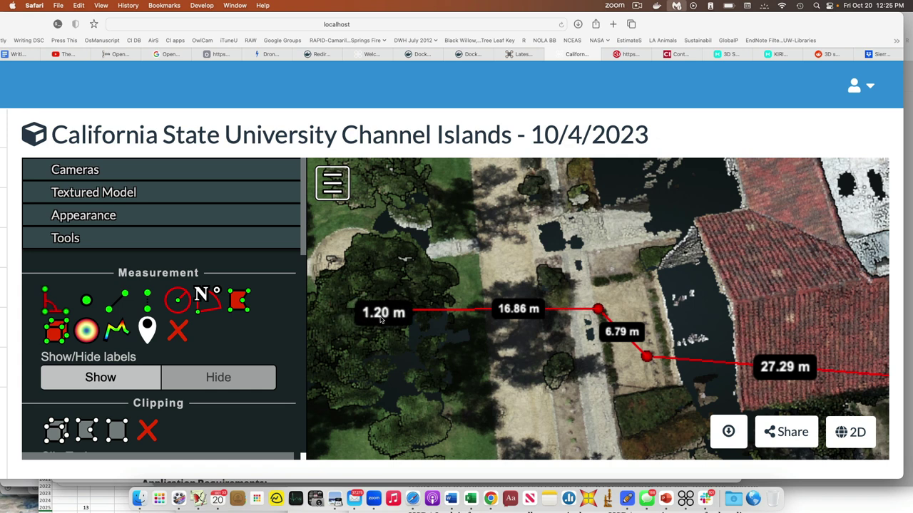
Step: Measure the area of a six-point polygon over the walkway between the lawn and Sierra Hall
click(235, 307)
click(476, 218)
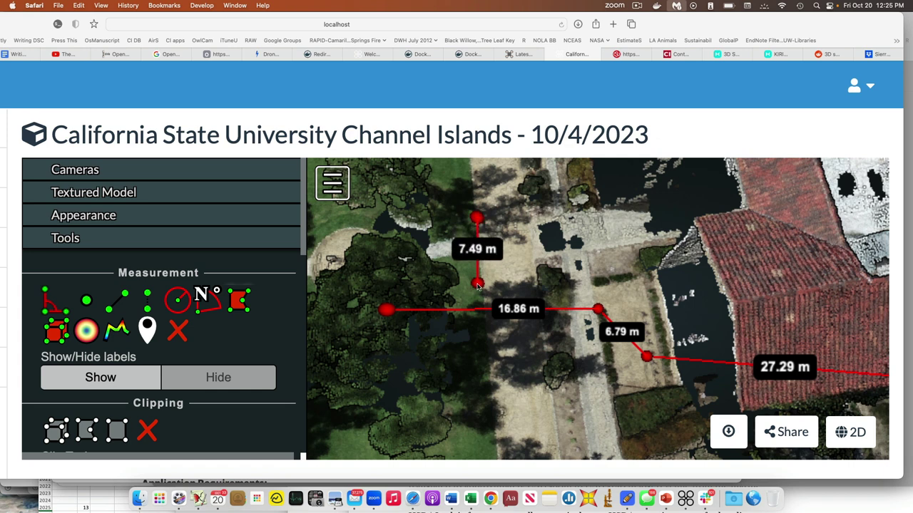
click(476, 283)
click(579, 279)
click(614, 237)
click(610, 207)
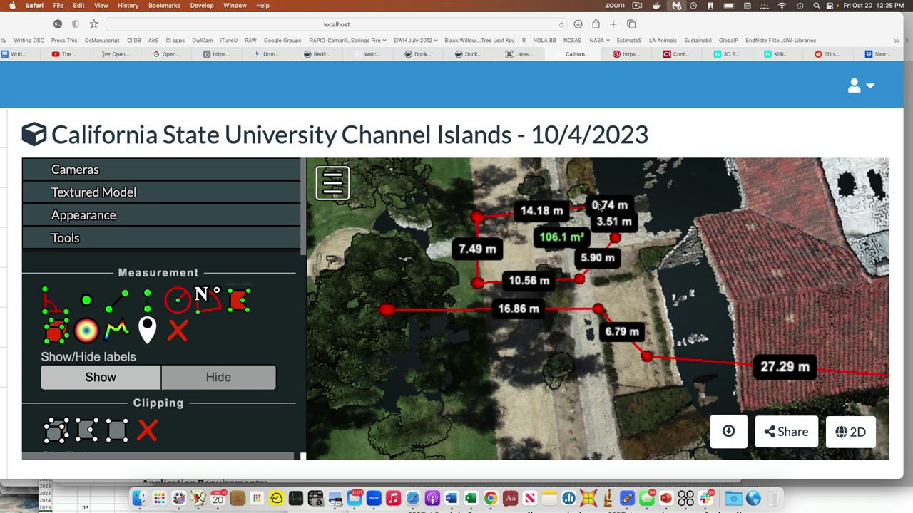
click(545, 189)
right_click(545, 188)
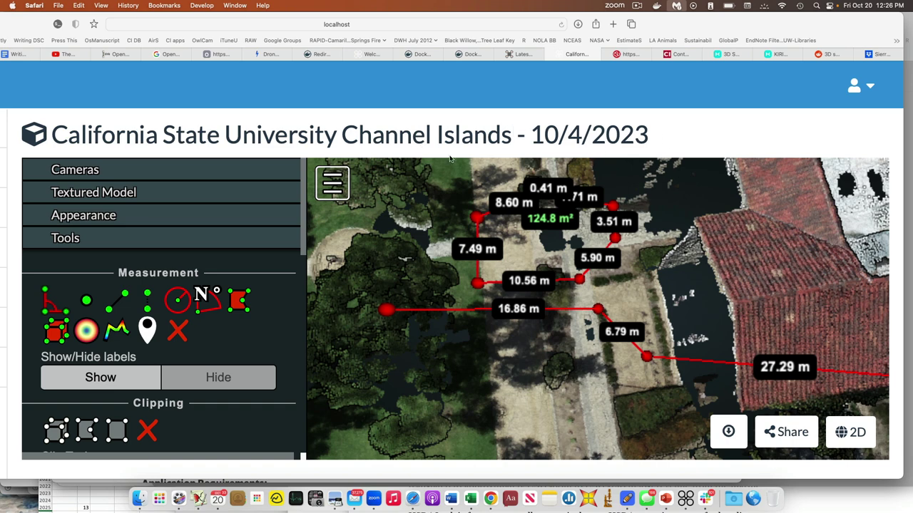
Step: Leave the 3D model for the dashboard and reopen the details of the "First Project-Sierra Hall Test1-default" task
drag(38, 22, 246, 15)
click(82, 132)
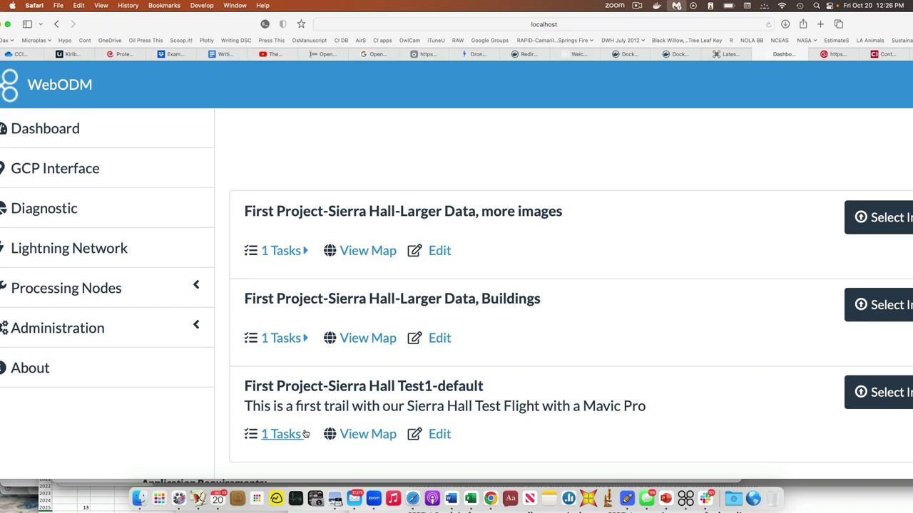
click(300, 429)
scroll(300, 426, down, 1)
click(300, 426)
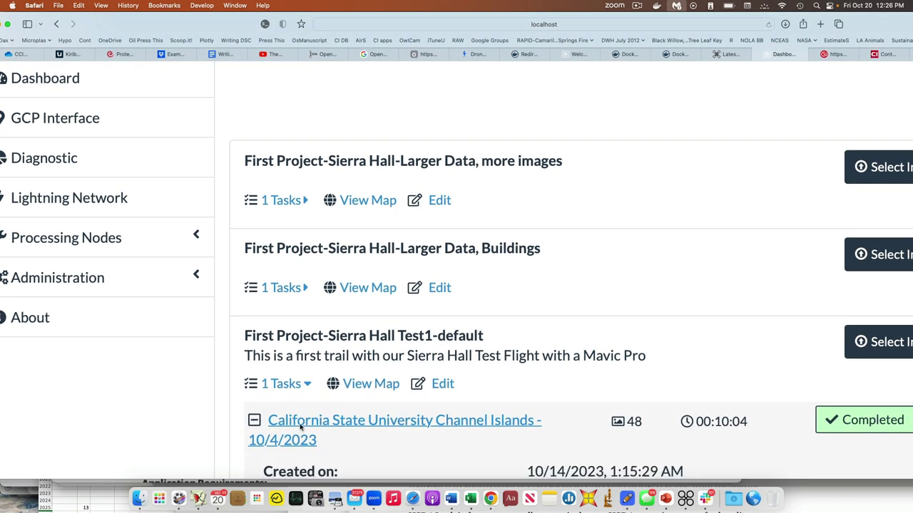
scroll(342, 413, down, 5)
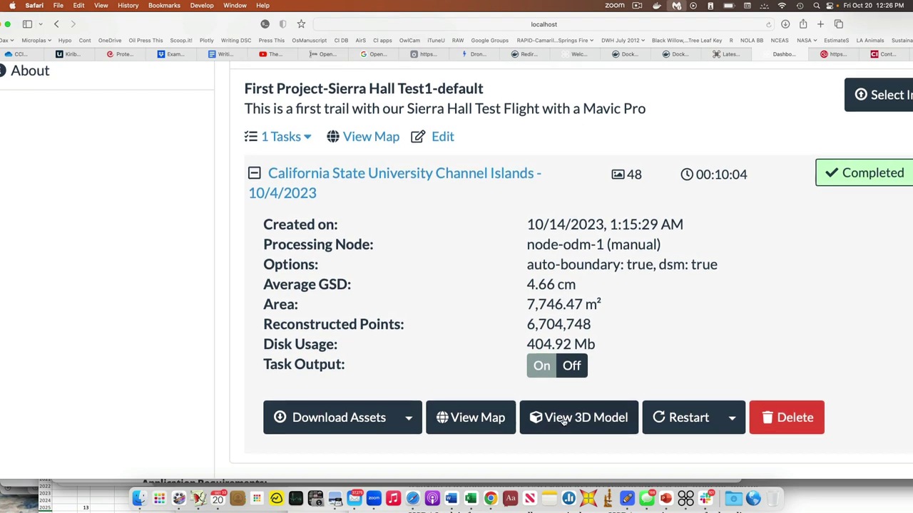
Step: Open the task's orthophoto map and inspect the Sierra Hall roofs and adjacent lawn up close
click(489, 424)
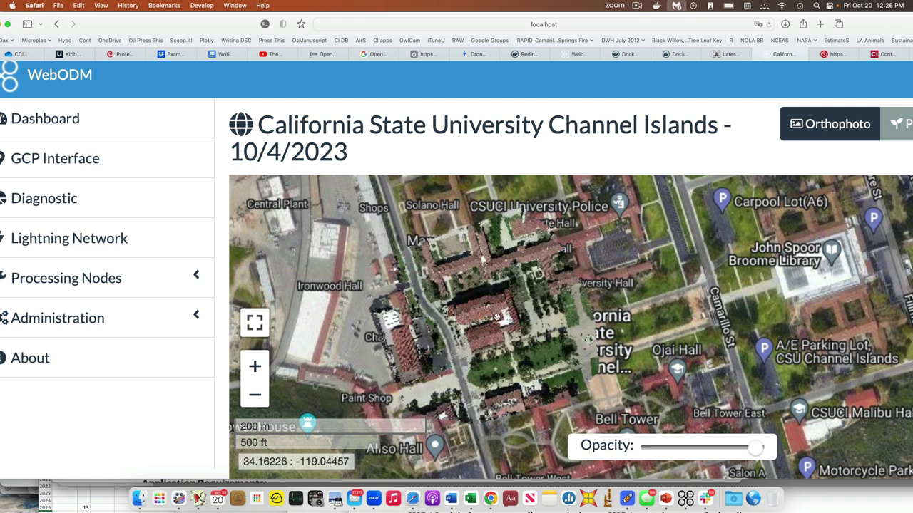
click(254, 366)
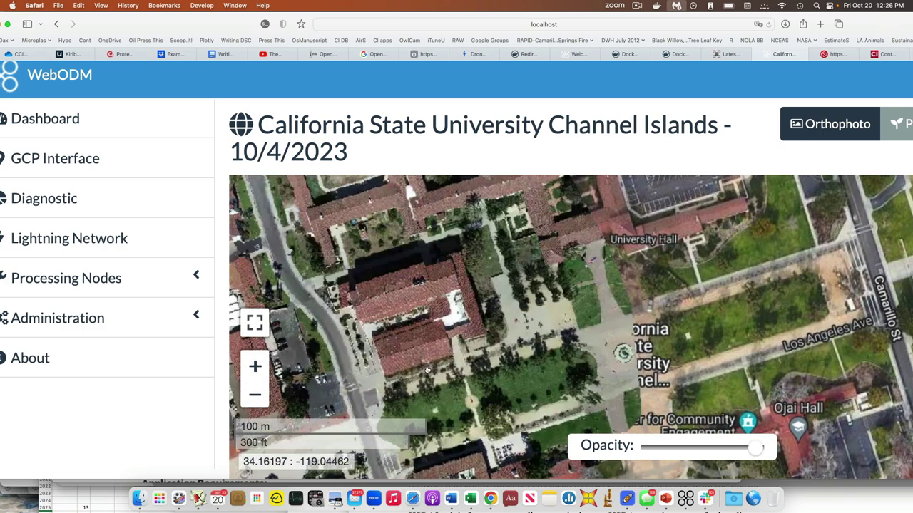
click(259, 365)
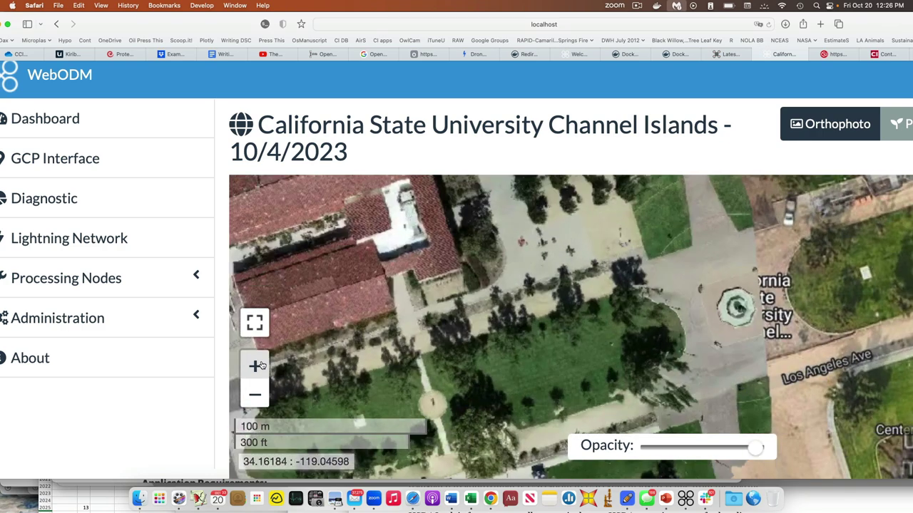
drag(367, 344, 458, 323)
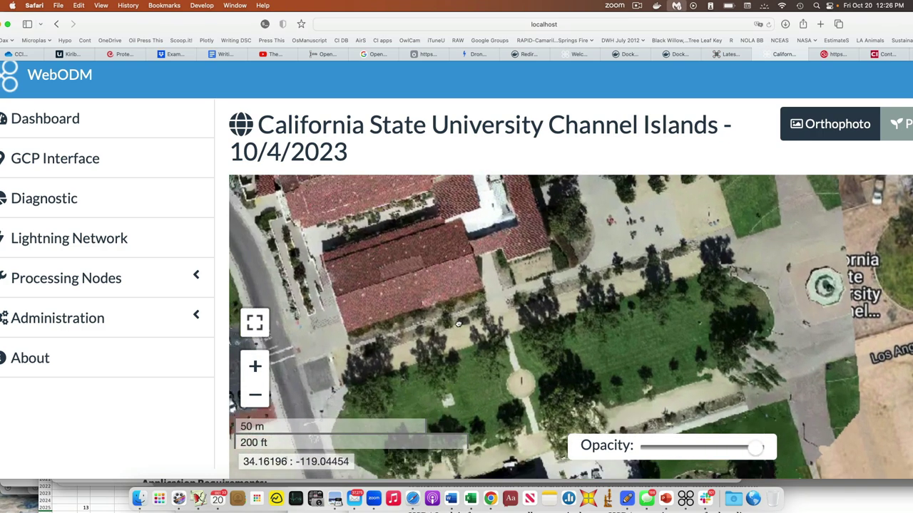
click(255, 366)
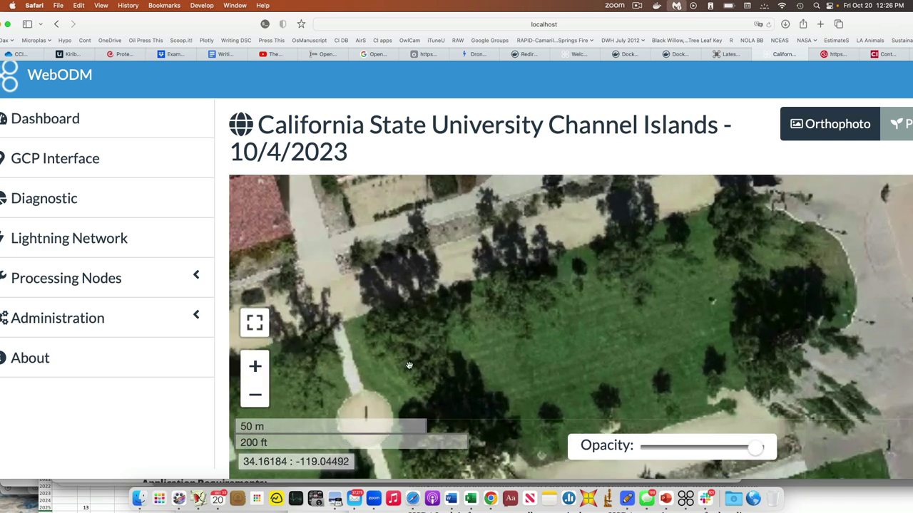
Step: Centre the map on the Central Mall fountain and lower the orthophoto's opacity to near minimum to compare it with the satellite map
drag(409, 366, 329, 295)
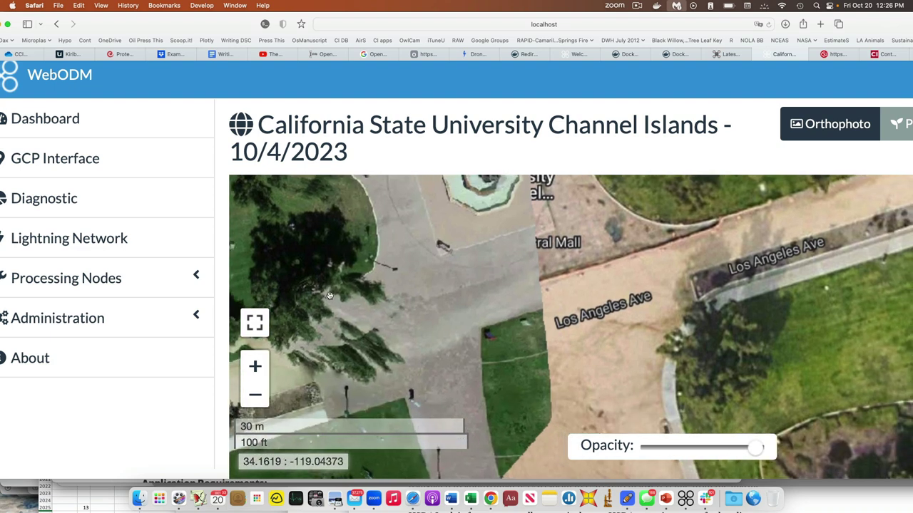
drag(460, 312, 428, 382)
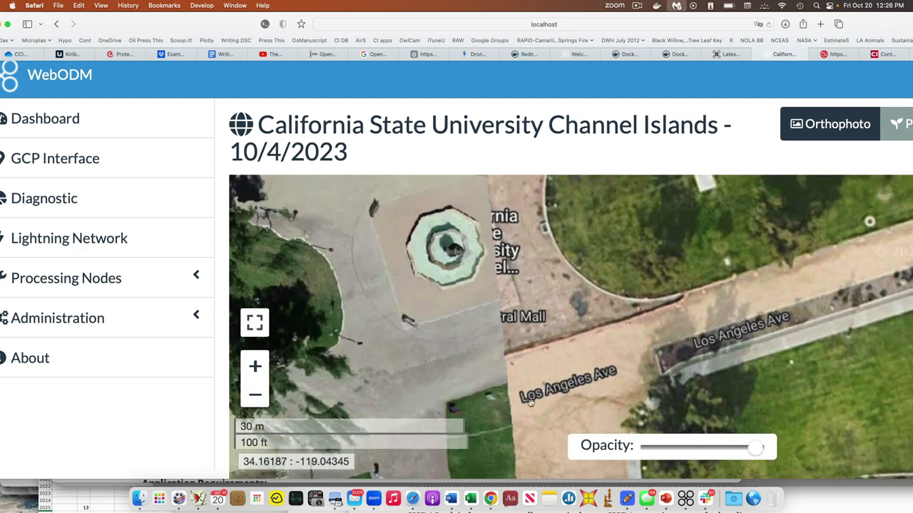
drag(758, 445, 661, 451)
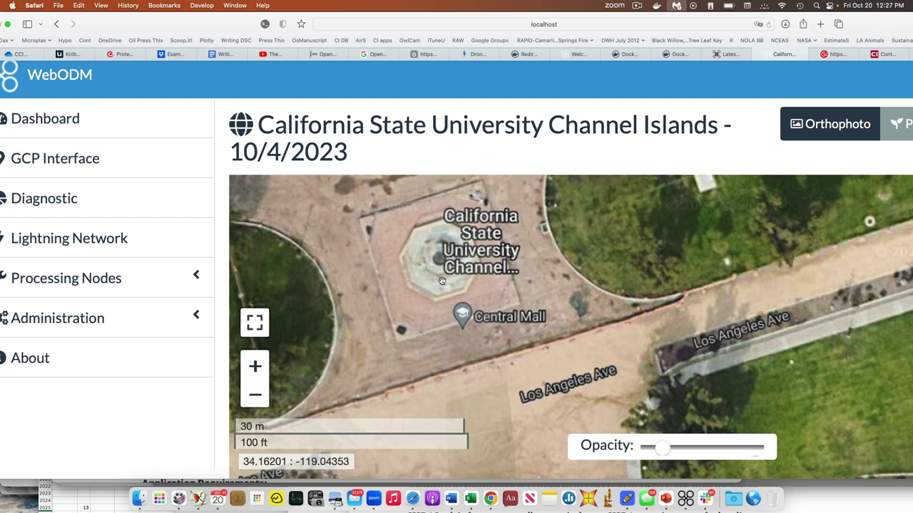
Step: Compare the orthophoto's edge near the Central Mall fountain with the satellite map at full and low opacity, finishing at about 70% opacity
drag(661, 449, 759, 457)
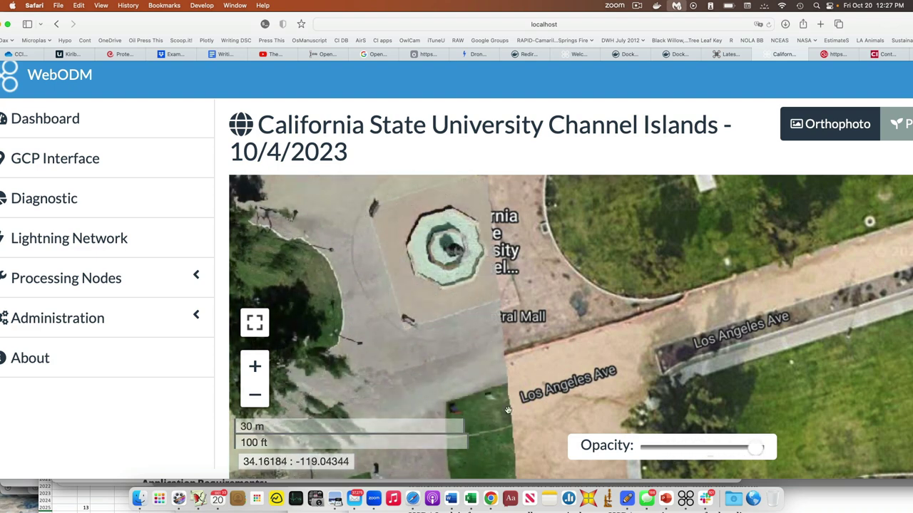
drag(549, 390, 498, 370)
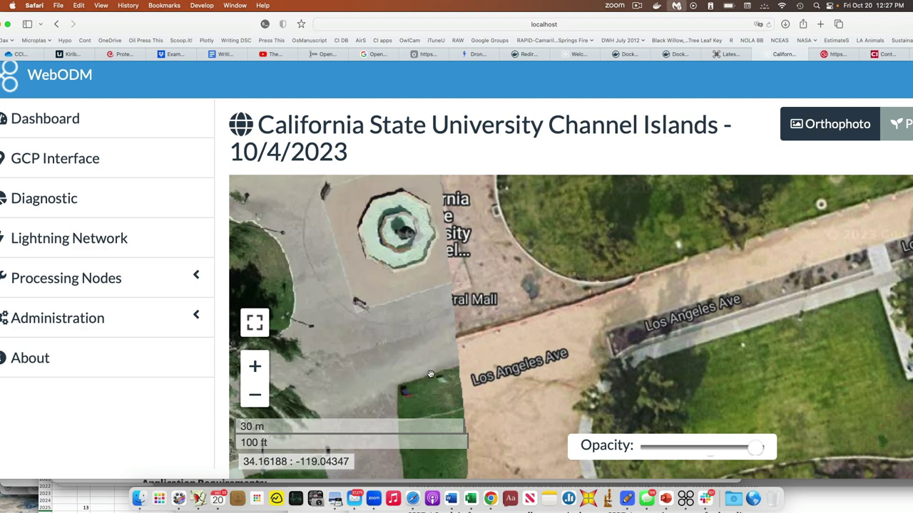
drag(535, 366, 561, 261)
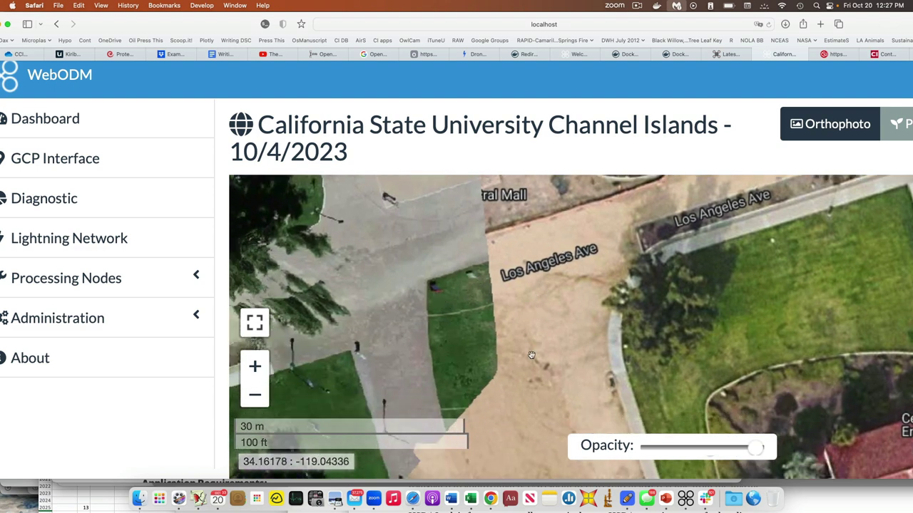
drag(754, 447, 685, 449)
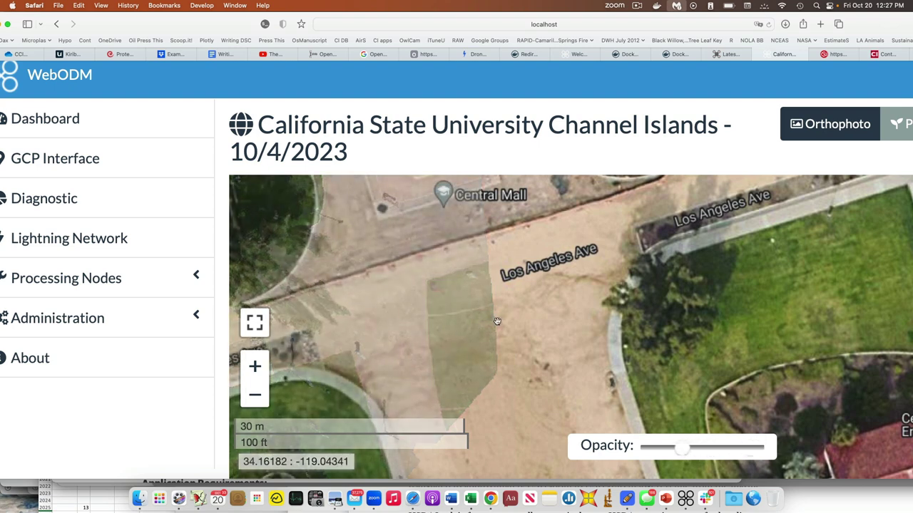
drag(686, 447, 727, 450)
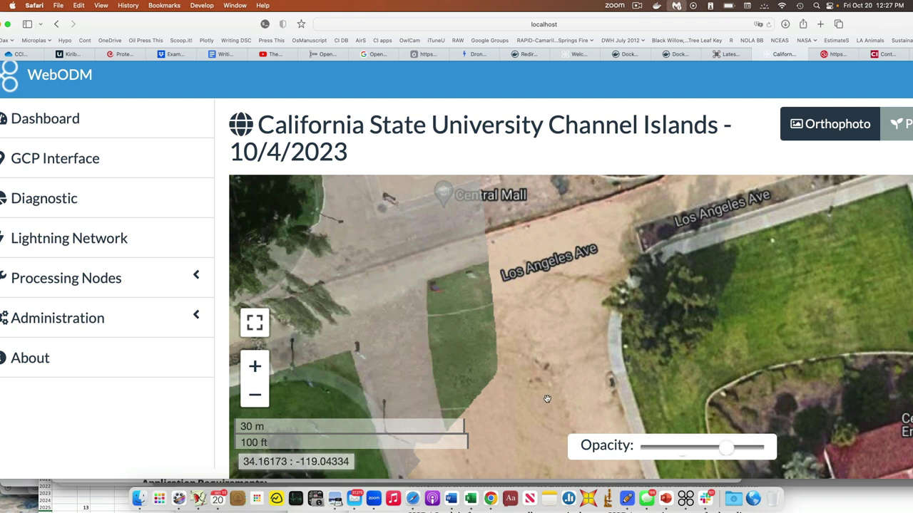
Step: Examine the semi-transparent orthophoto against the surrounding campus map, from the Central Mall fountain to Sierra Hall and Chaparral Hall
click(255, 395)
click(255, 395)
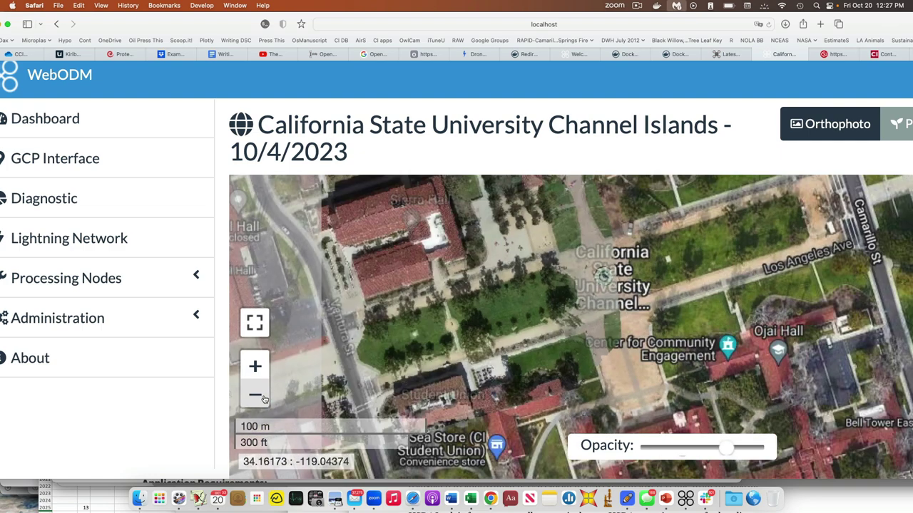
click(256, 395)
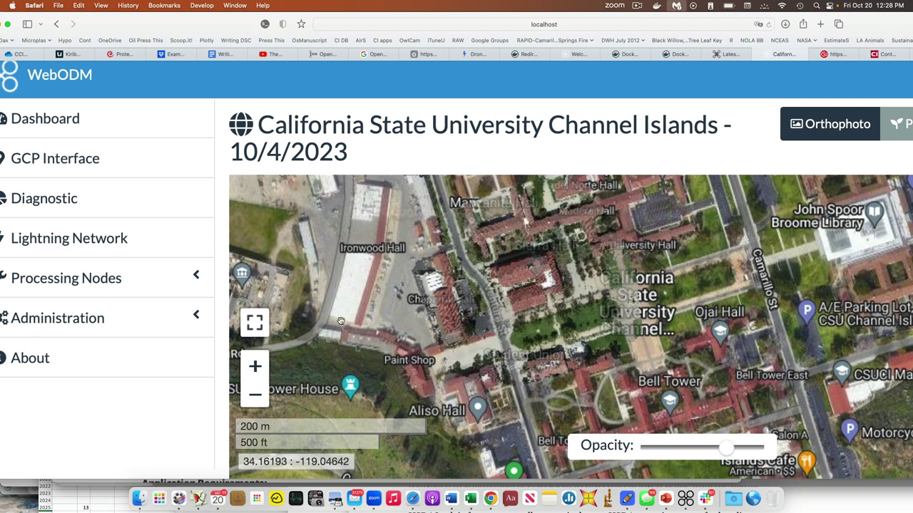
click(258, 366)
click(255, 365)
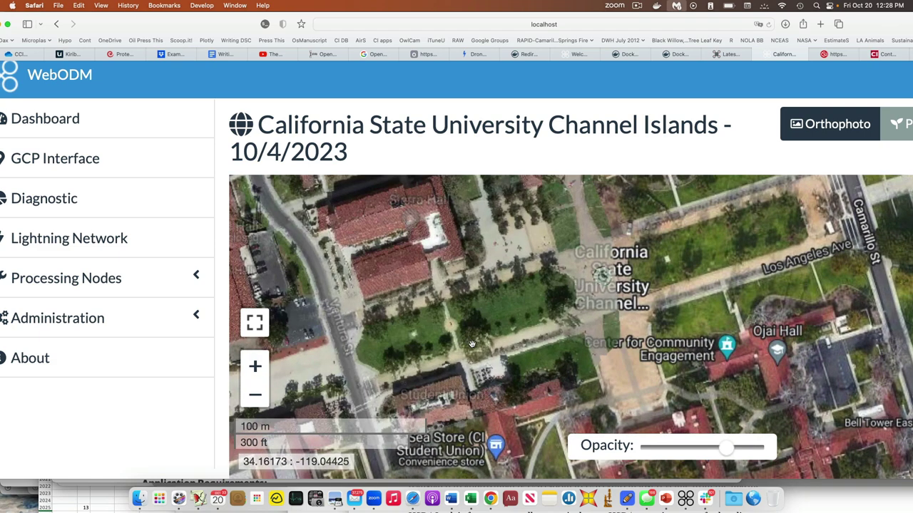
click(256, 366)
scroll(437, 312, up, 1)
drag(437, 312, 647, 356)
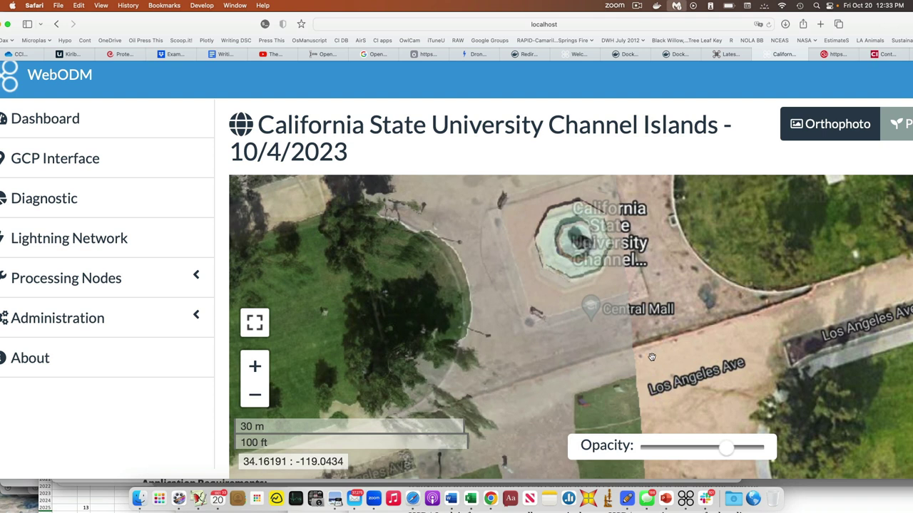
click(255, 394)
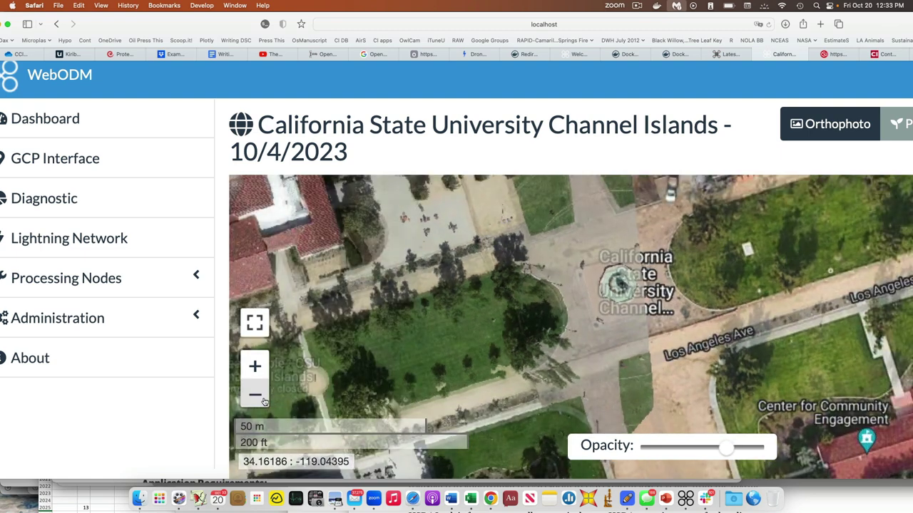
click(255, 395)
drag(442, 207, 561, 365)
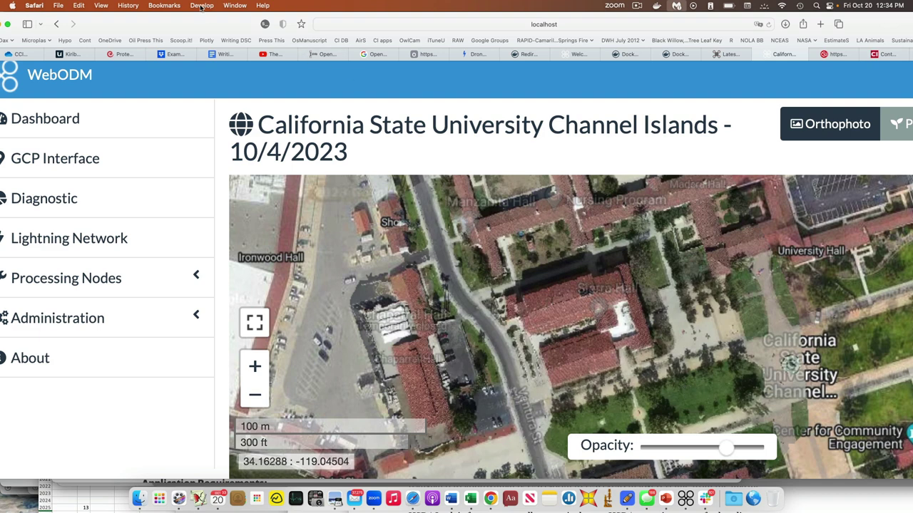
Step: Return from the map via the dashboard to the 3D model, hide the measurement labels and remove all measurements
drag(220, 26, 239, 25)
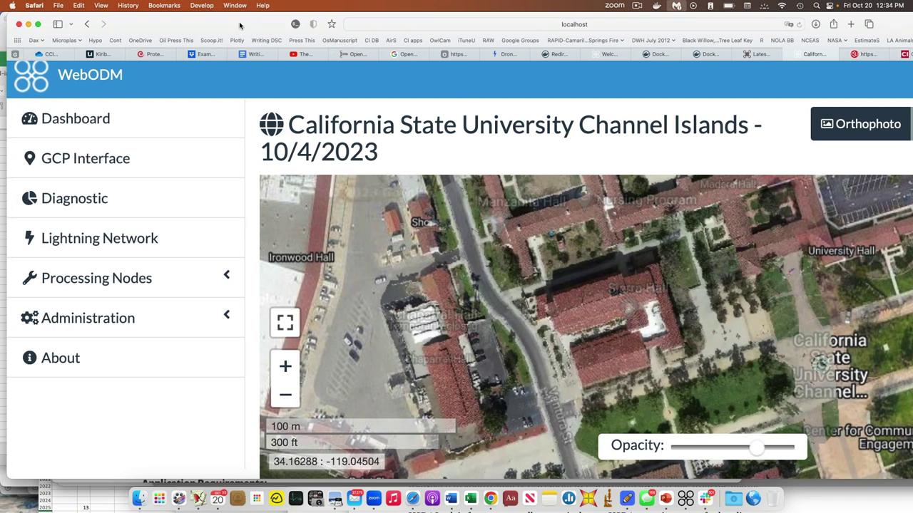
click(79, 116)
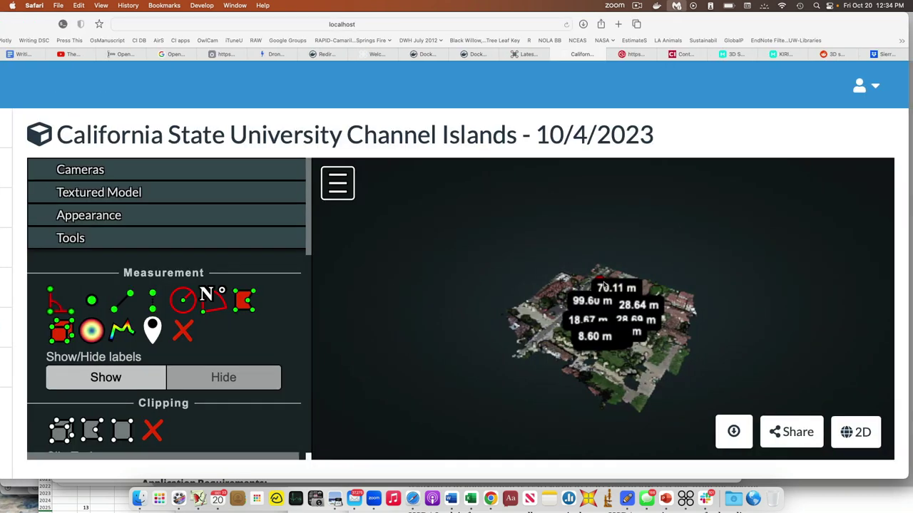
drag(510, 354, 516, 387)
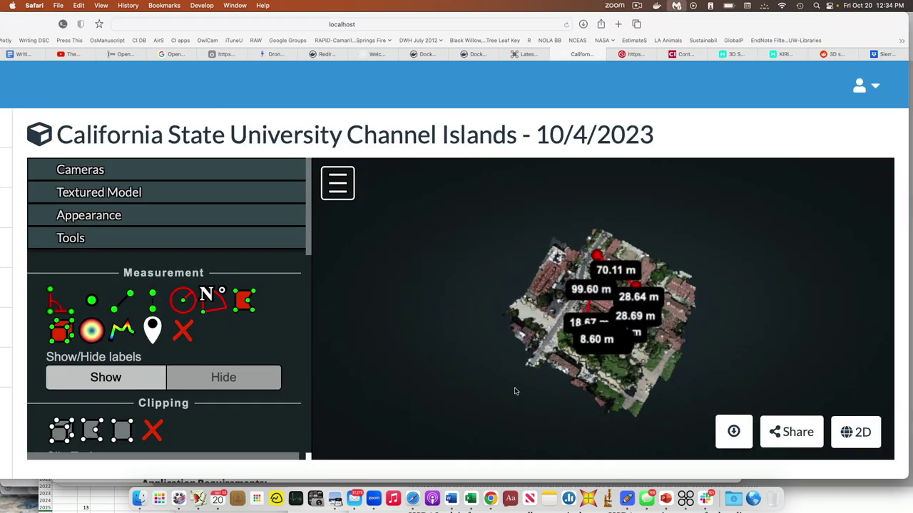
click(246, 377)
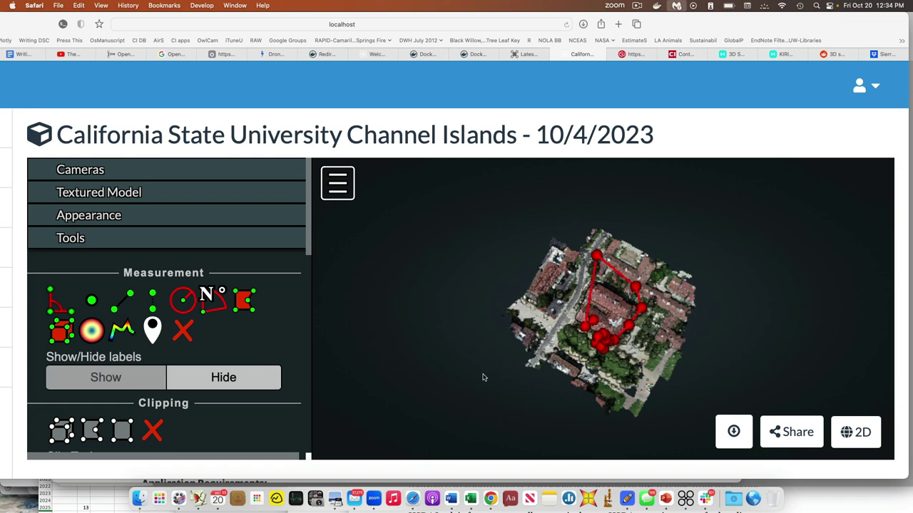
click(183, 330)
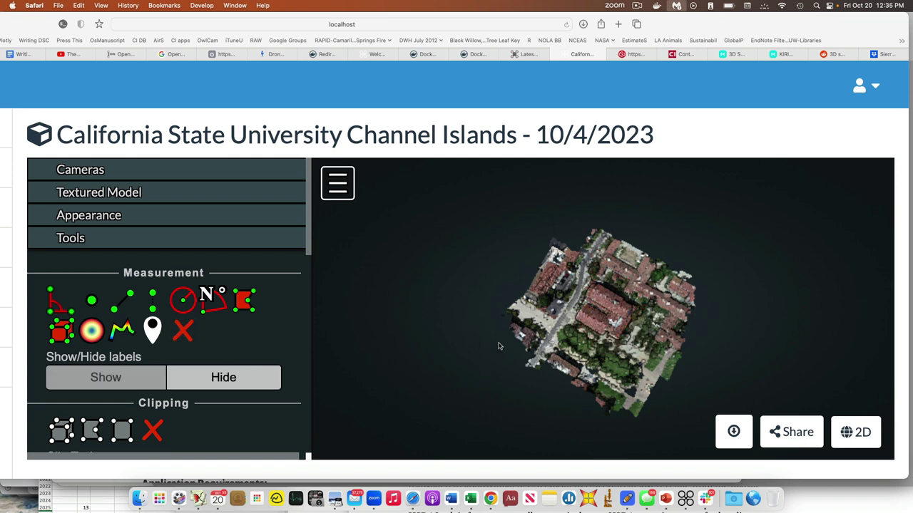
Step: Show the drone camera positions above the point cloud, inspect them from an oblique angle and hide them again
click(109, 173)
click(52, 210)
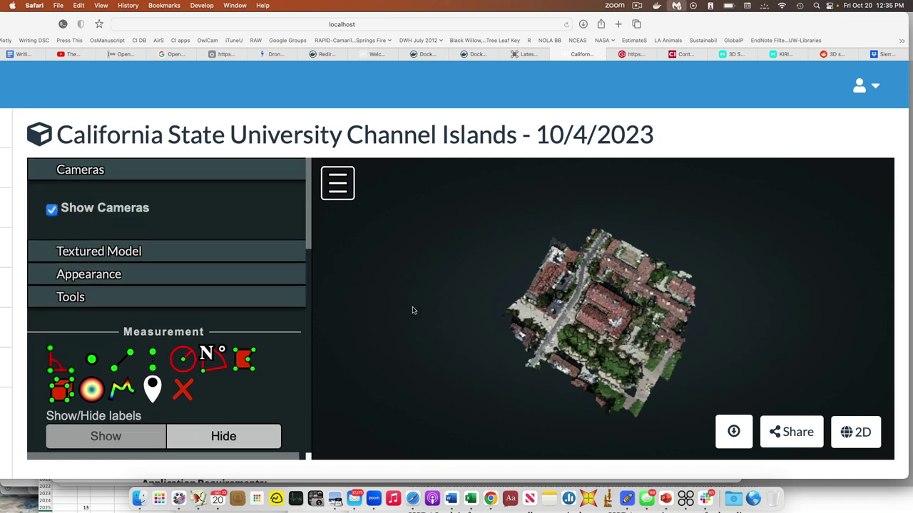
drag(428, 314, 430, 266)
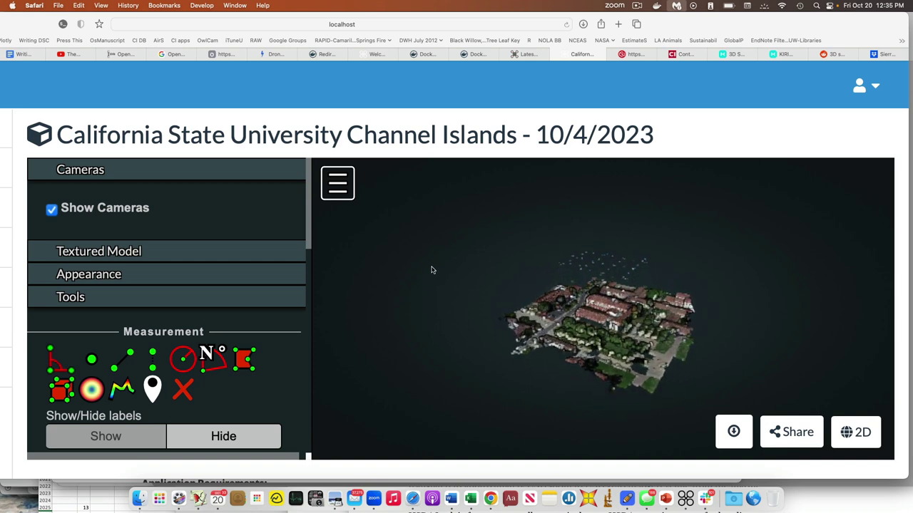
ctrl+scroll(432, 270, up, 3)
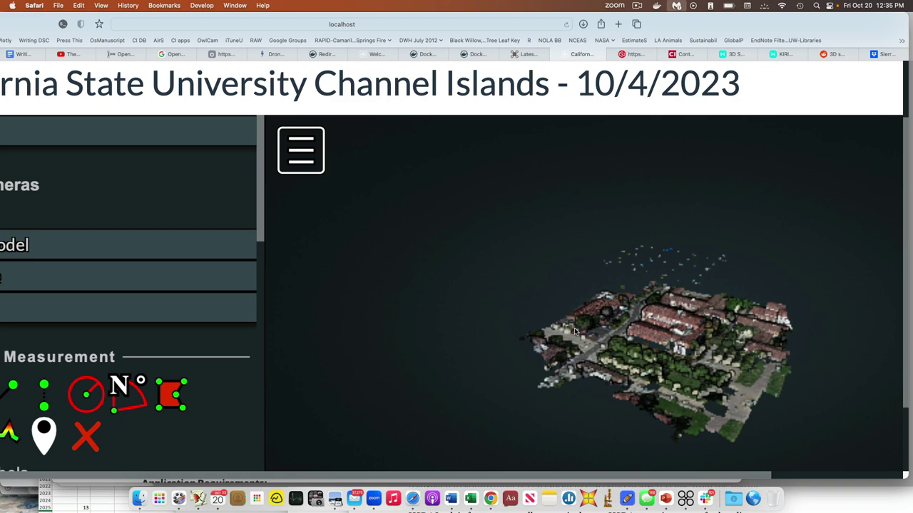
ctrl+scroll(575, 332, down, 3)
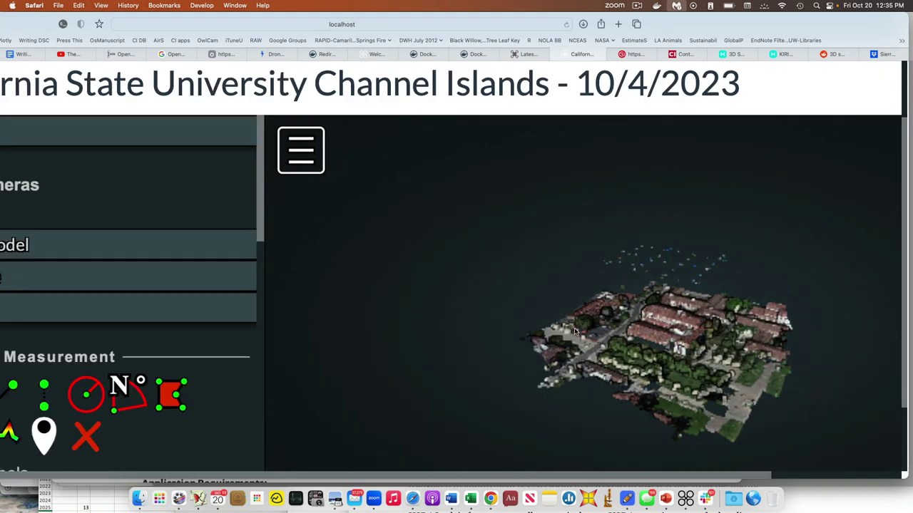
drag(754, 361, 690, 290)
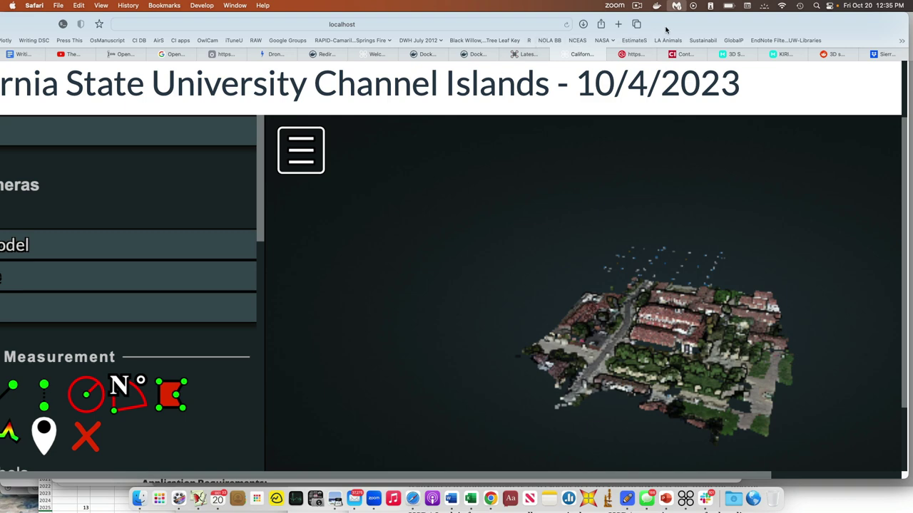
drag(666, 29, 819, 30)
click(56, 188)
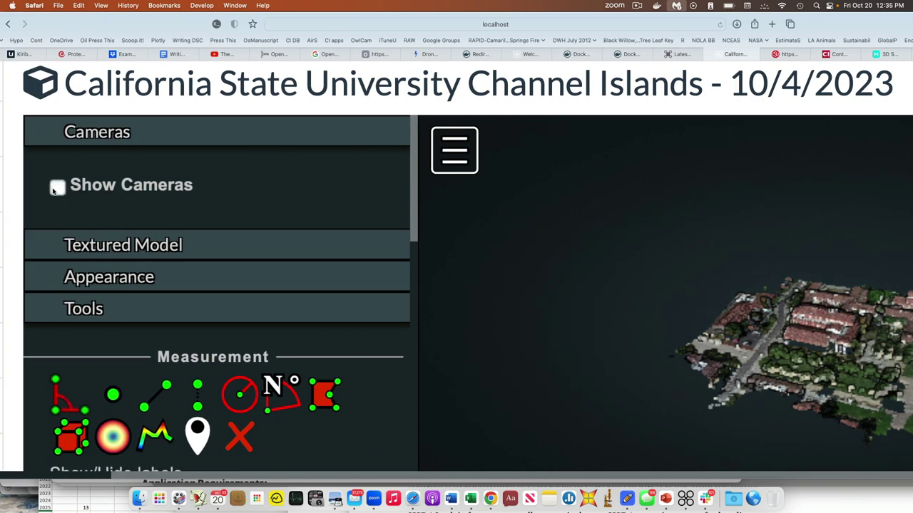
Step: Show the textured model of the Sierra Hall site and view it from above
click(60, 244)
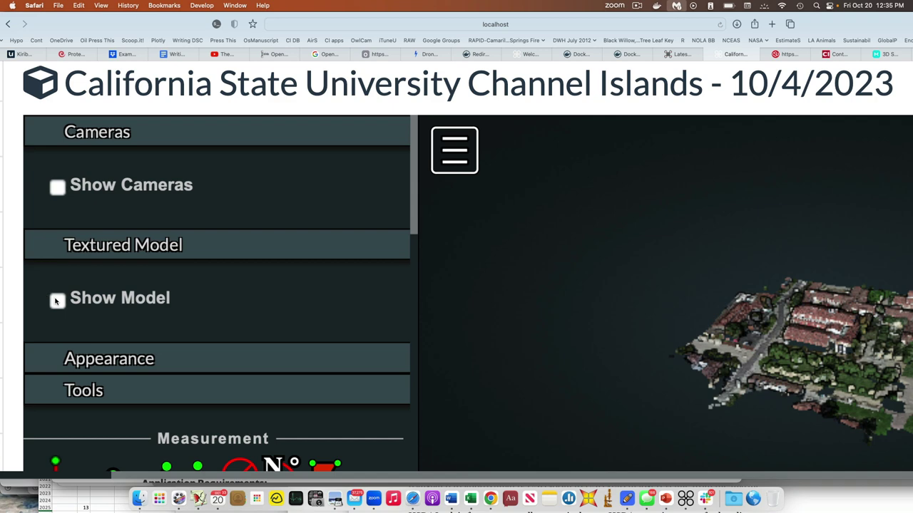
click(57, 301)
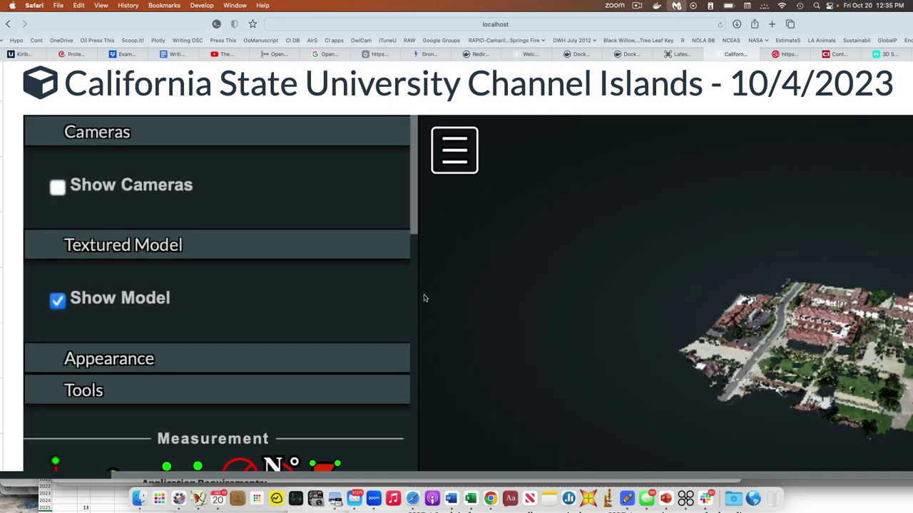
scroll(775, 340, down, 2)
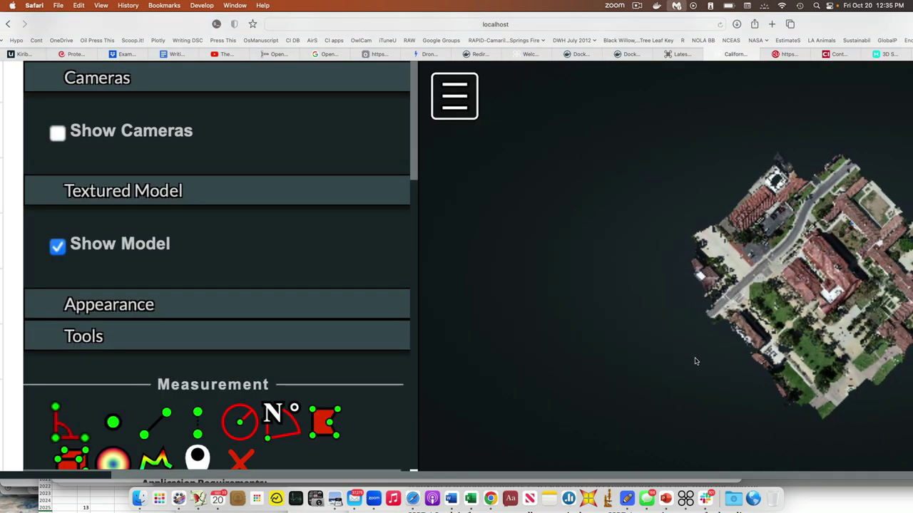
Step: Review the Appearance settings, including point budget, field of view, Eye-Dome-Lighting, background and splat quality
click(117, 307)
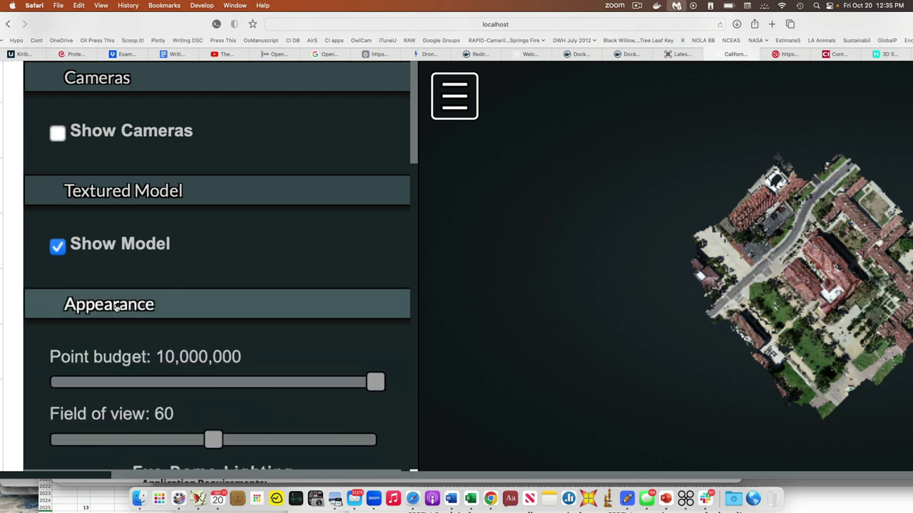
scroll(205, 342, down, 3)
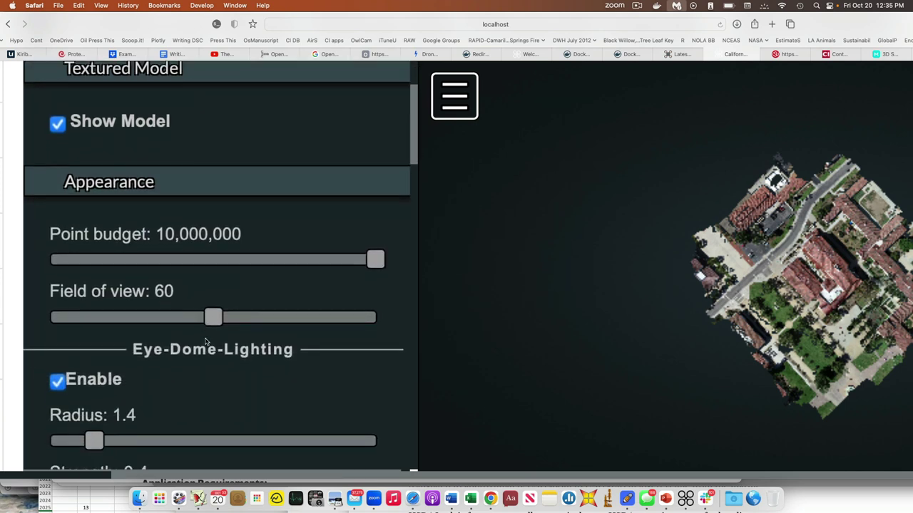
scroll(242, 368, down, 2)
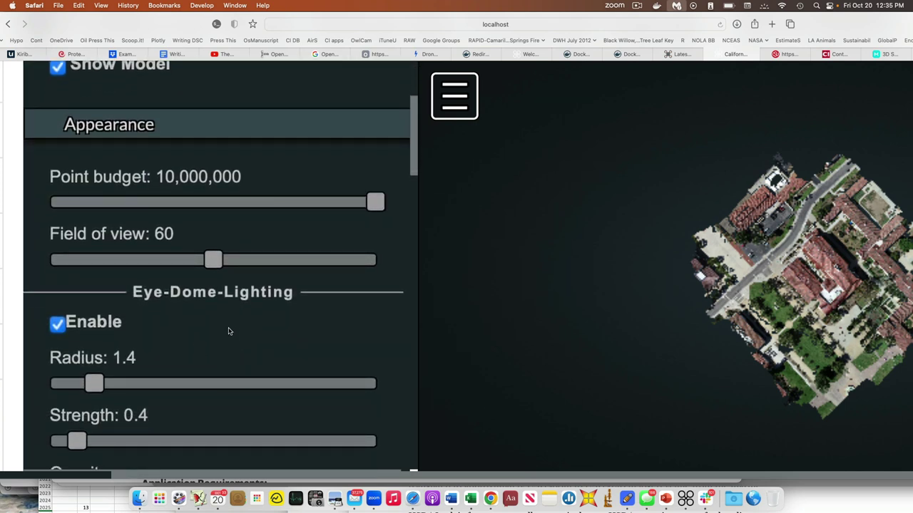
scroll(215, 289, down, 7)
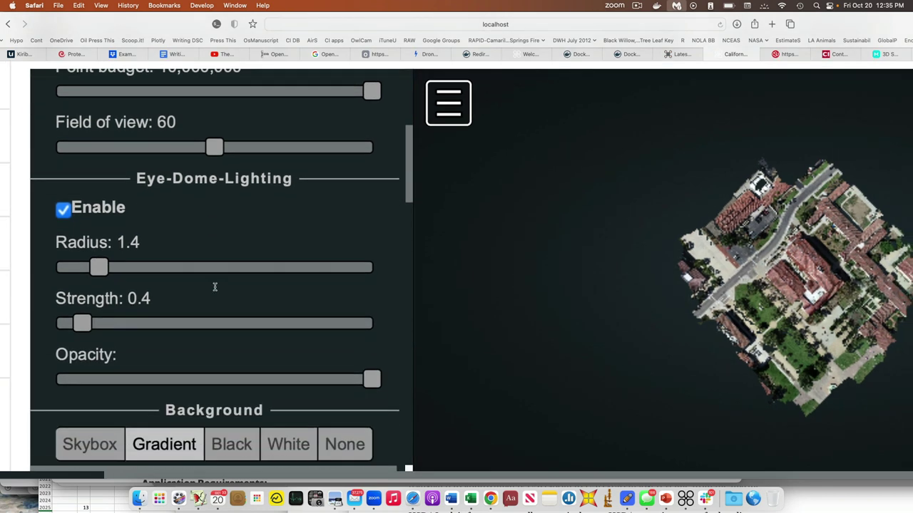
scroll(215, 289, down, 5)
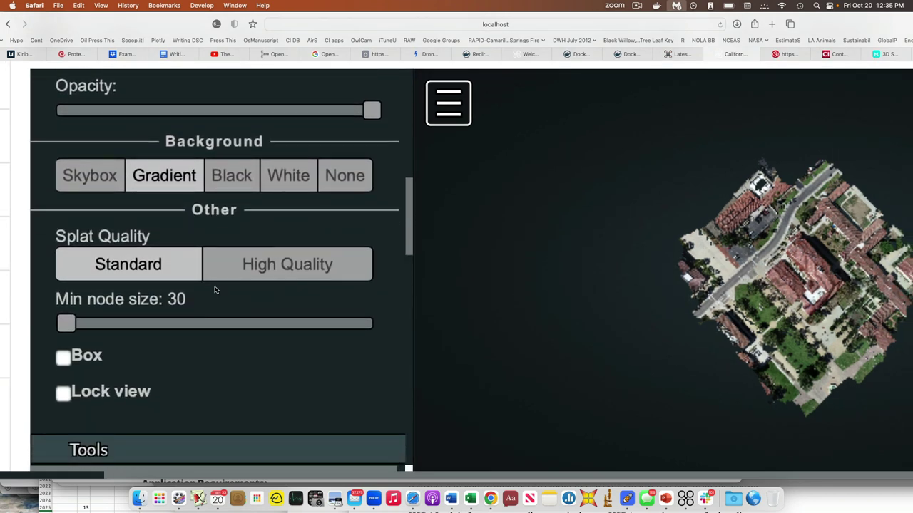
click(117, 365)
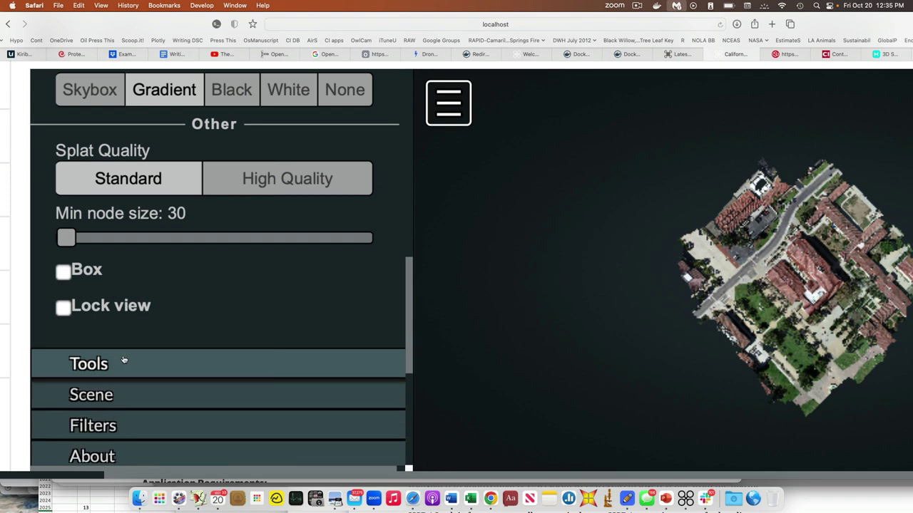
scroll(140, 383, down, 1)
scroll(139, 385, down, 2)
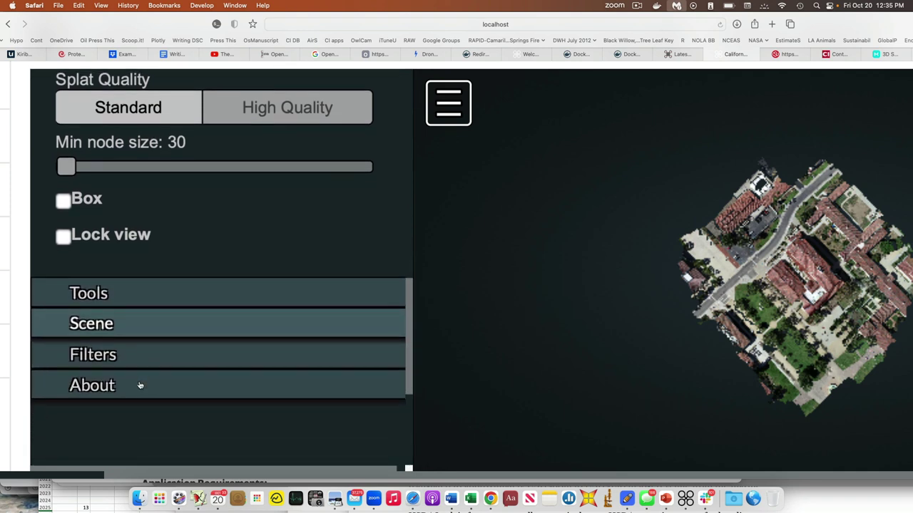
Step: Look through the point classification filters, from ground and vegetation to building and water, and view the textured model side-on
click(113, 354)
scroll(152, 338, down, 3)
scroll(151, 338, down, 3)
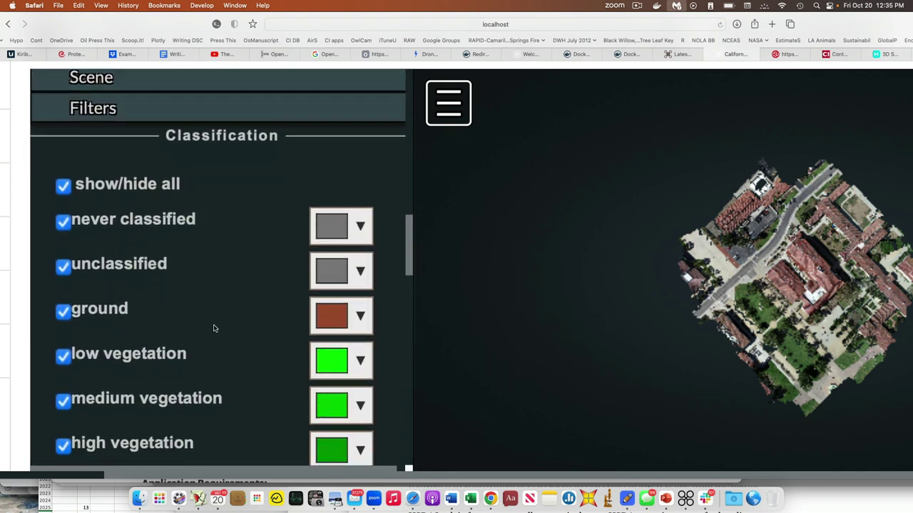
scroll(234, 342, down, 2)
scroll(234, 342, down, 5)
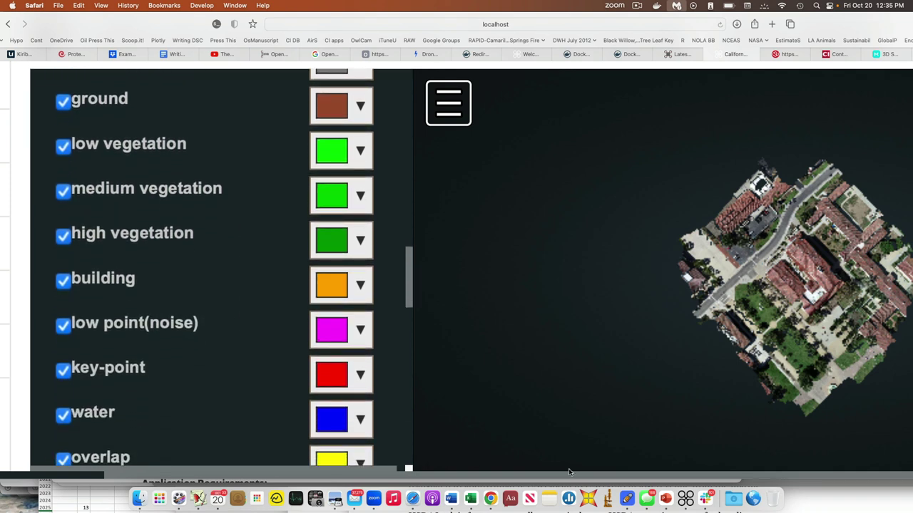
drag(632, 341, 650, 216)
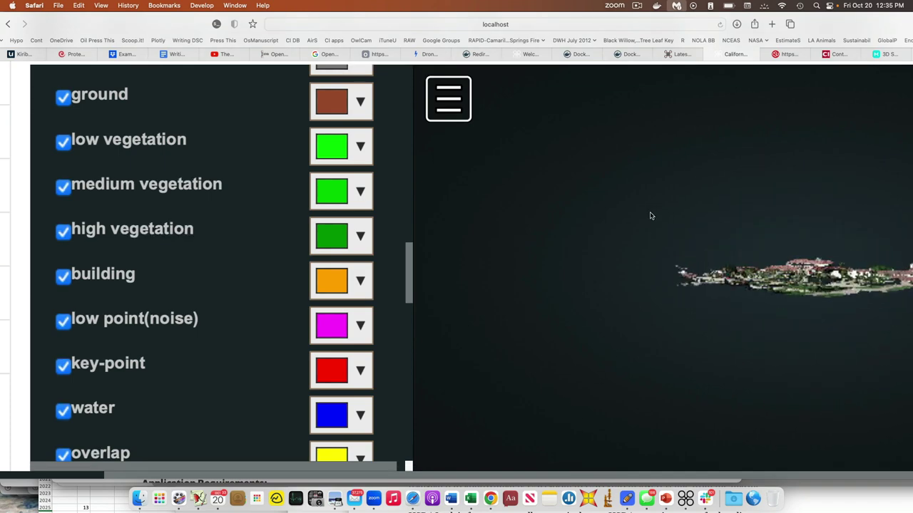
Step: Inspect the textured Sierra Hall model up close from overhead, street-level and oblique angles, including the red-roofed buildings and surrounding road
scroll(649, 214, up, 5)
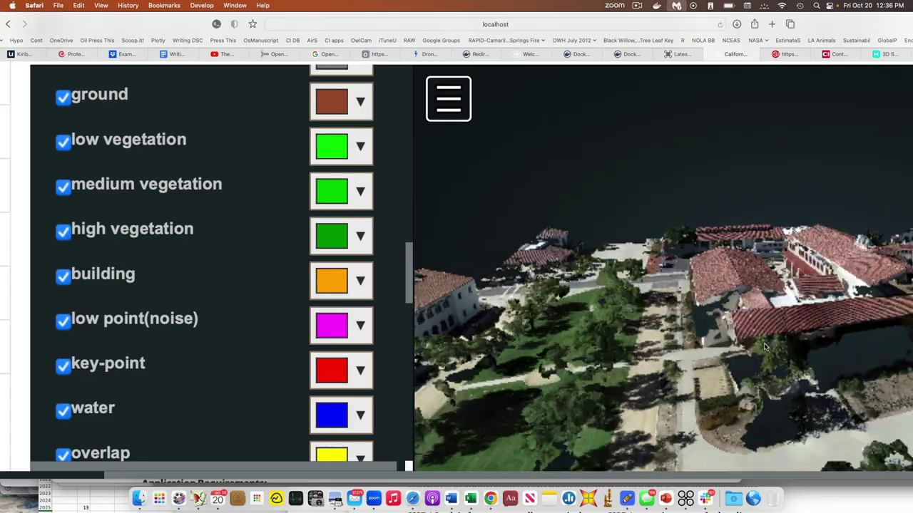
drag(764, 348, 723, 444)
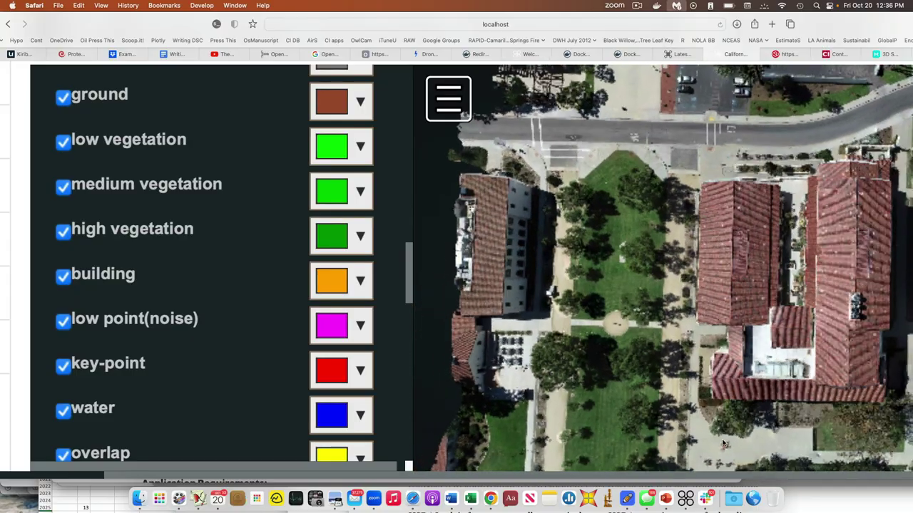
drag(896, 42, 724, 41)
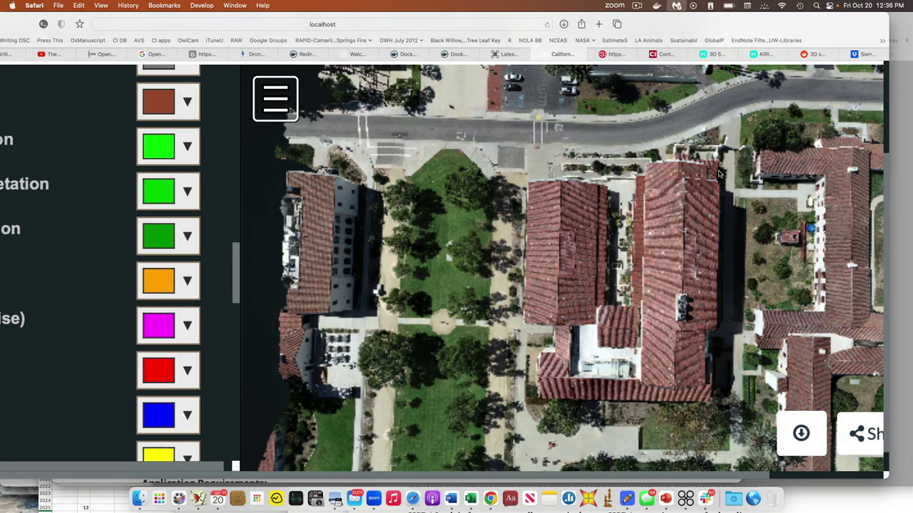
drag(720, 224, 681, 240)
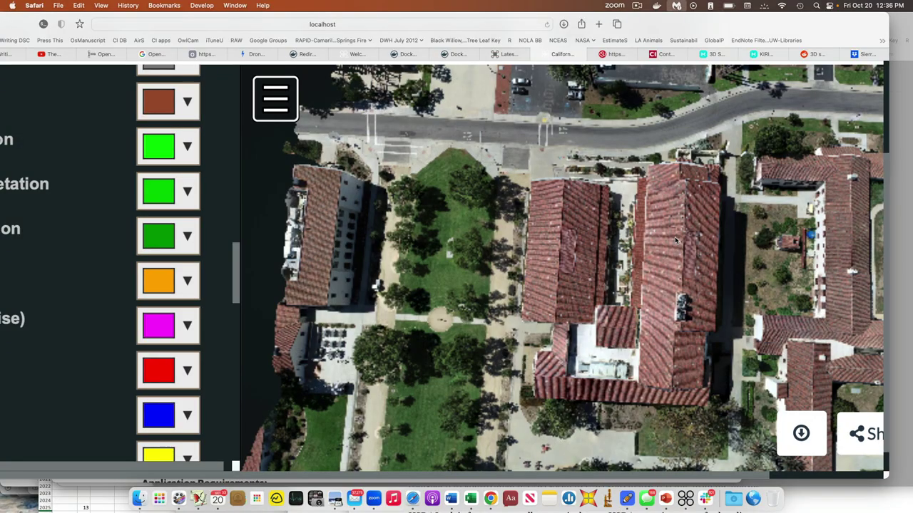
drag(707, 254, 911, 229)
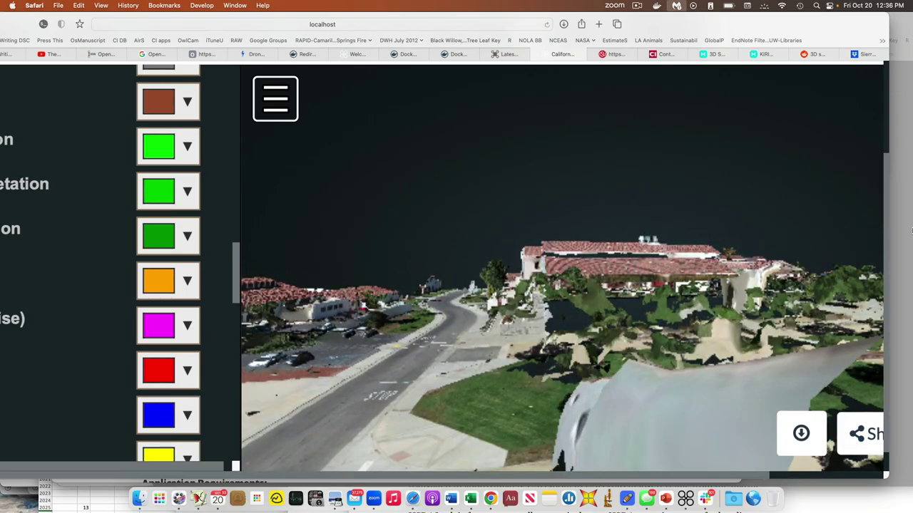
drag(723, 287, 665, 411)
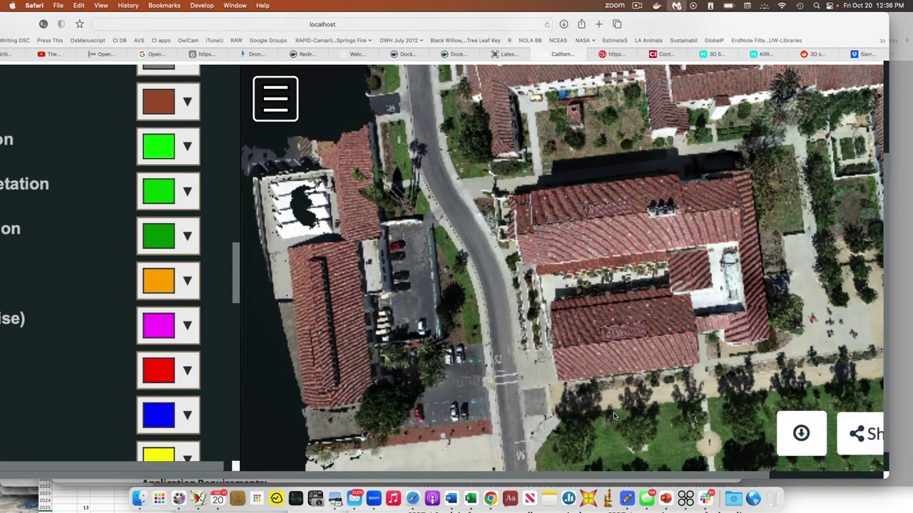
drag(602, 354, 617, 285)
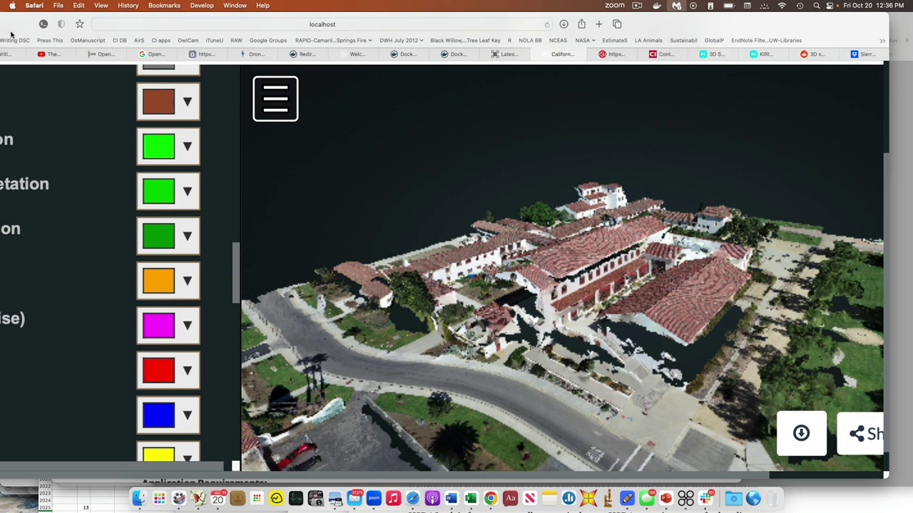
Step: Show the drone camera positions together with the textured model and view them from a steeper angle
drag(11, 32, 185, 35)
scroll(185, 123, up, 10)
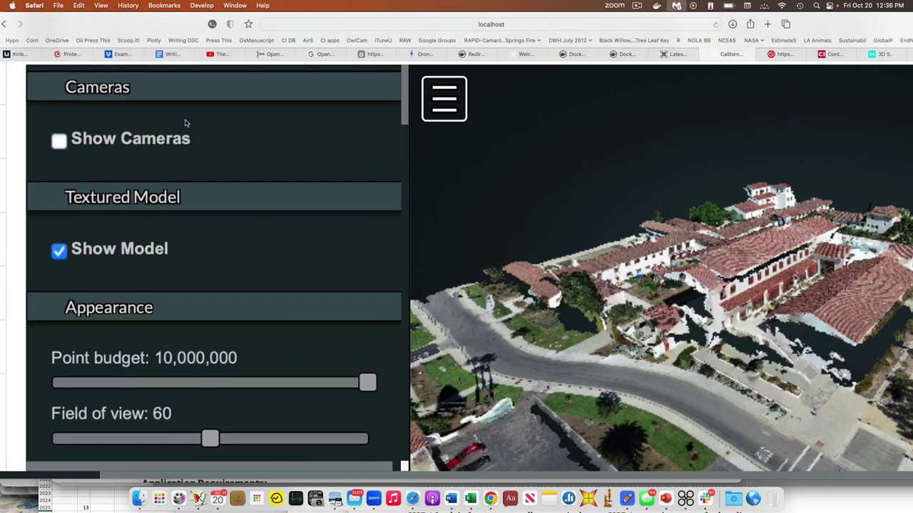
scroll(91, 138, down, 1)
click(59, 134)
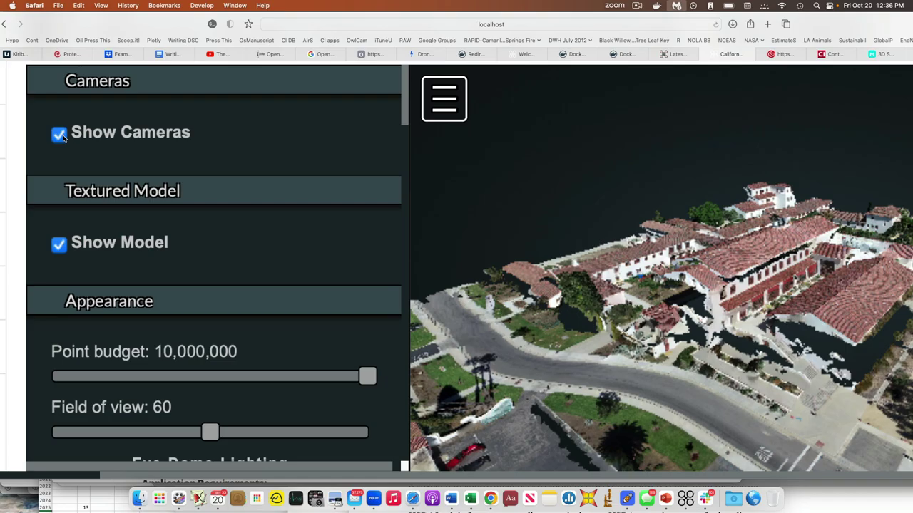
drag(537, 187, 518, 230)
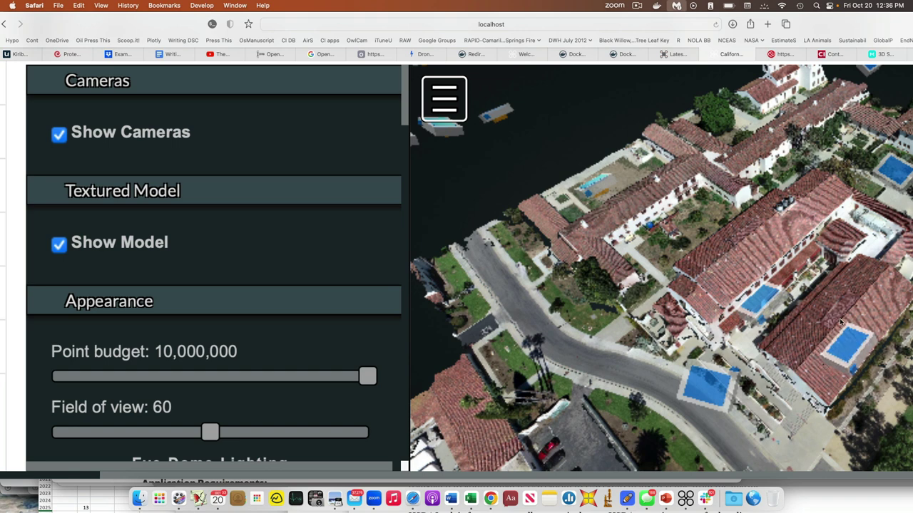
Step: Preview the drone photo DJI_0030.JPG from its camera marker above the main building and close it again
click(766, 296)
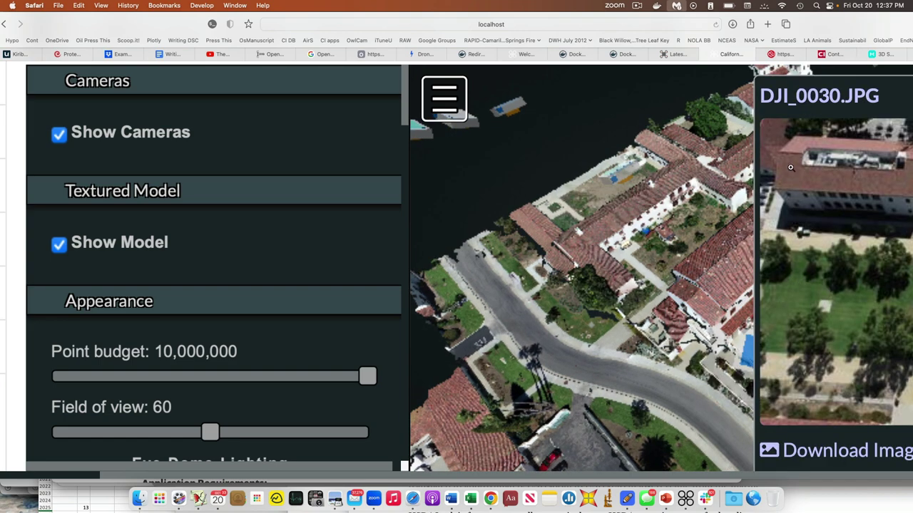
drag(853, 22, 644, 18)
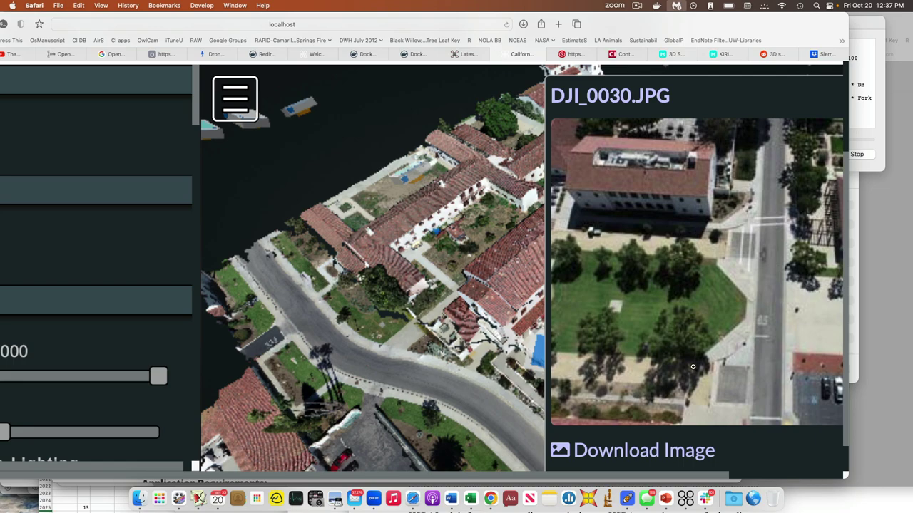
scroll(745, 112, right, 5)
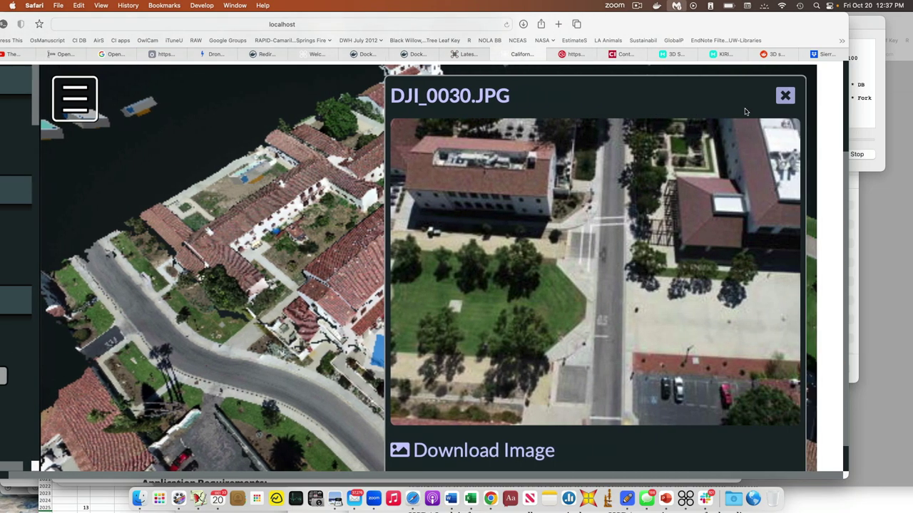
click(784, 95)
drag(676, 18, 817, 11)
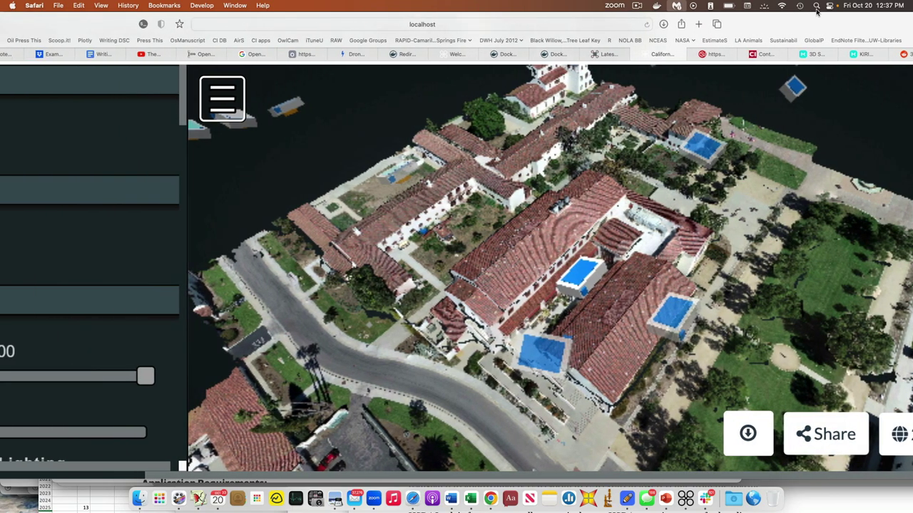
Step: Examine the building walls and model gaps from low angles, and compare them with the overhead view of roofs and camera positions
drag(603, 221, 525, 272)
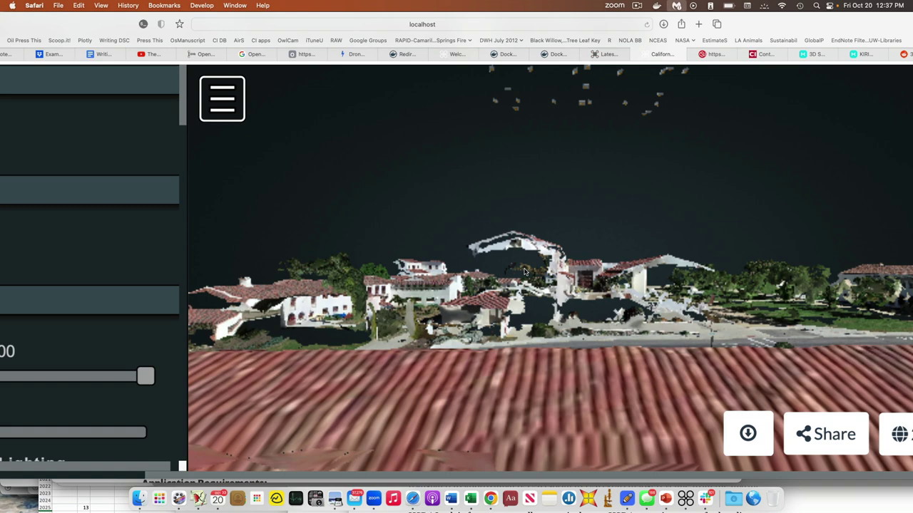
drag(540, 274, 558, 407)
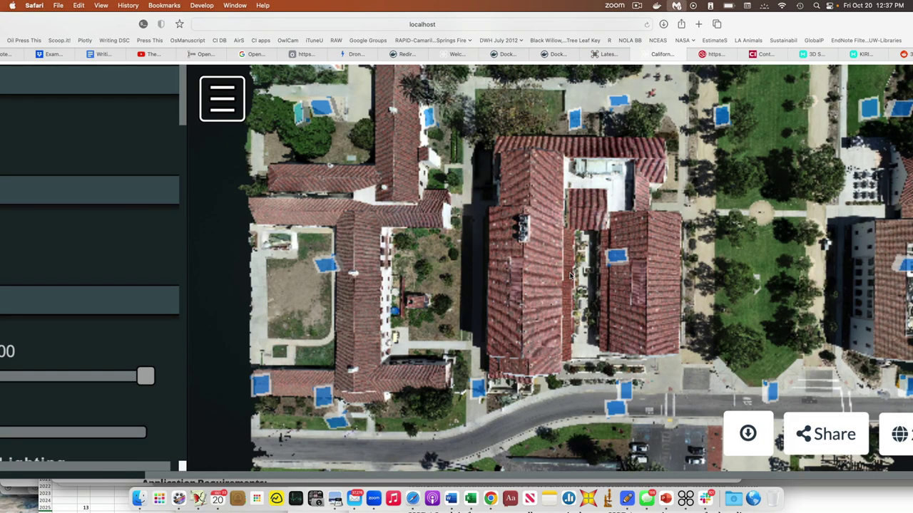
drag(569, 275, 635, 231)
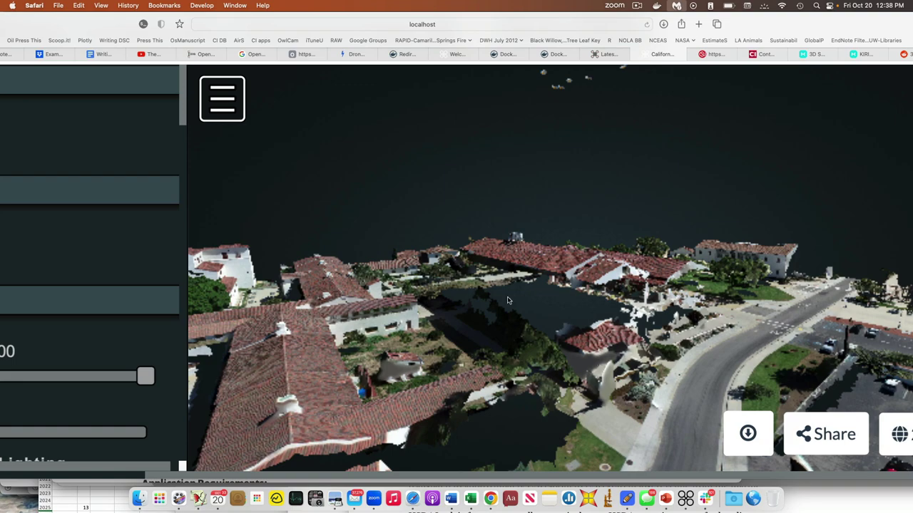
mouse_move(527, 300)
mouse_down()
mouse_move(533, 288)
mouse_move(535, 311)
mouse_up()
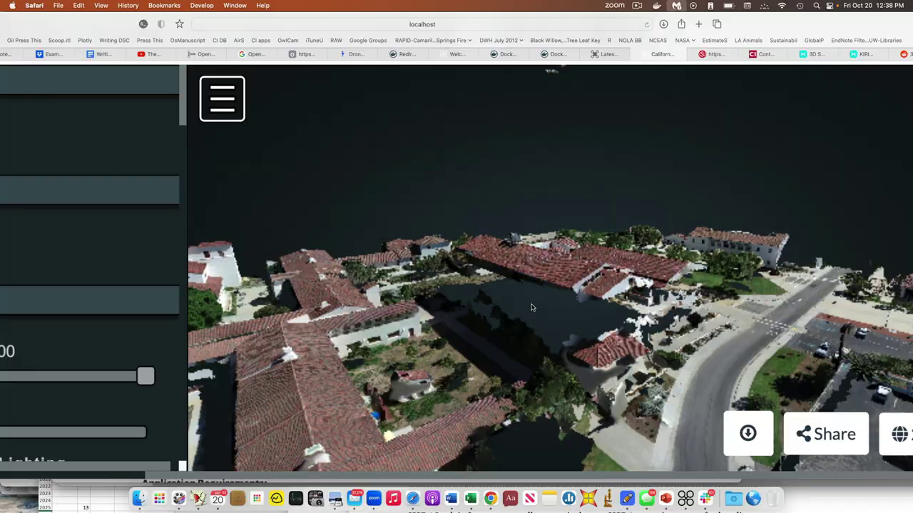
drag(530, 308, 537, 349)
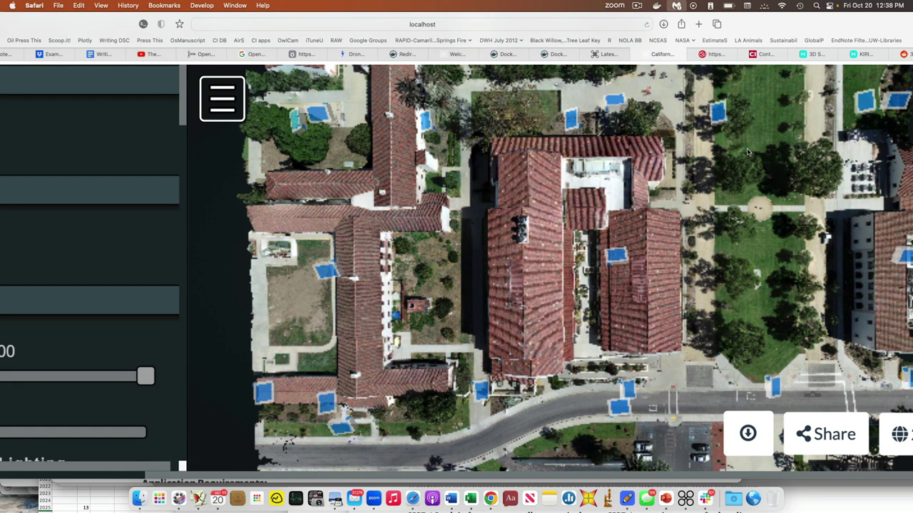
Step: Switch to Dropbox and open the SierraHall_Flight01_2023 folder under Sierra Hall in Example Datasets
drag(805, 38, 909, 32)
click(747, 55)
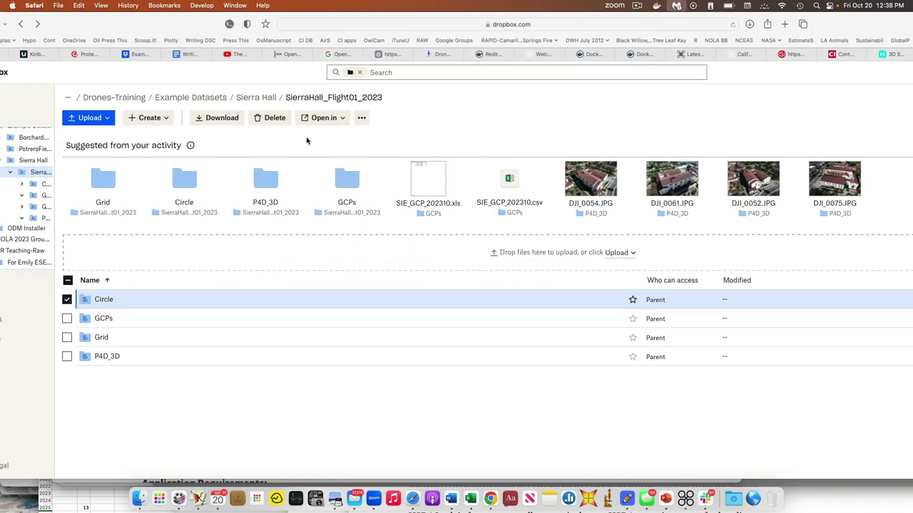
click(202, 98)
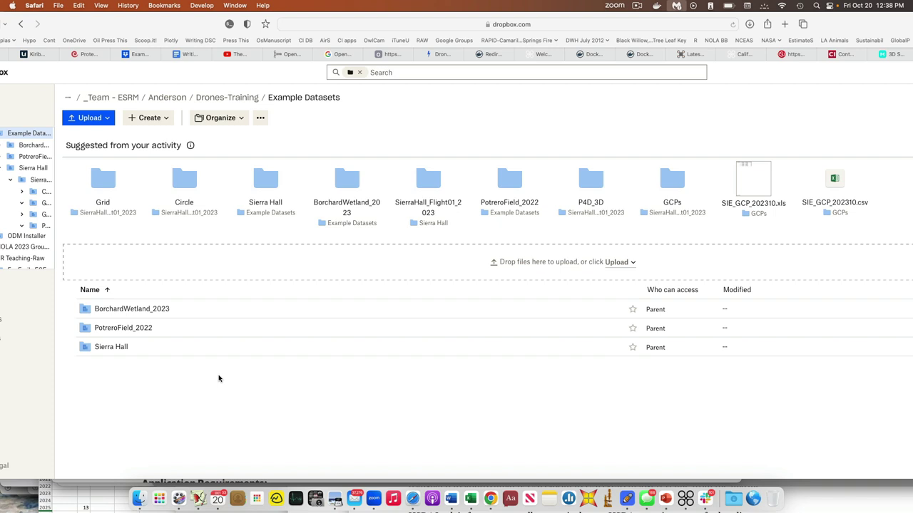
click(115, 348)
click(129, 311)
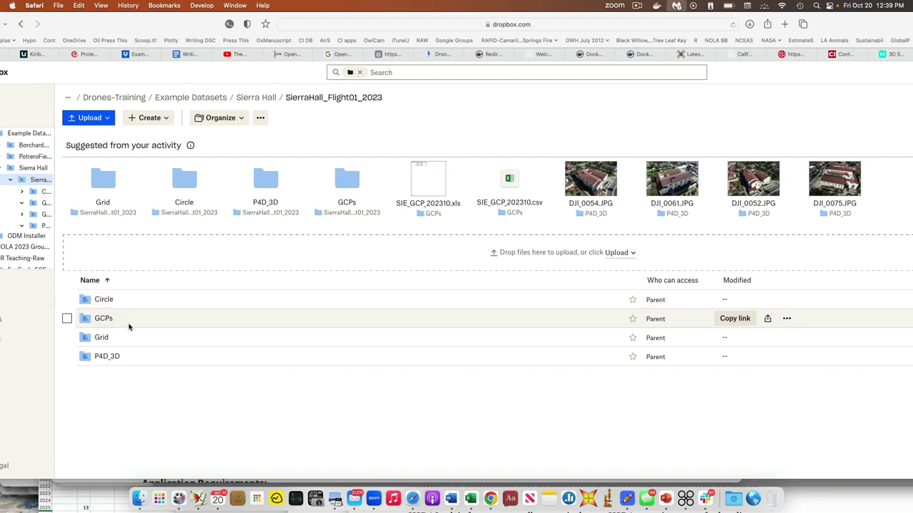
Step: Look through the drone photos in the Grid folder, preview DJI_0010.JPG and close the preview
click(106, 339)
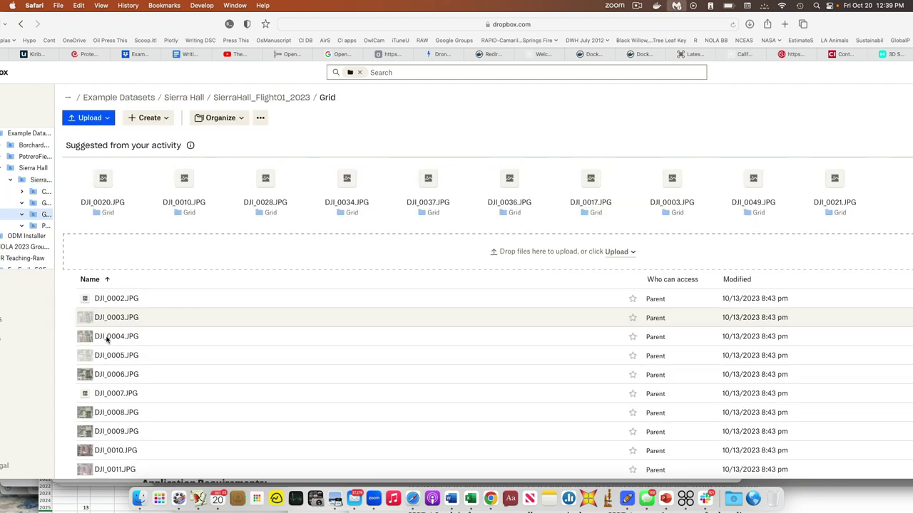
scroll(129, 332, down, 10)
scroll(129, 332, up, 10)
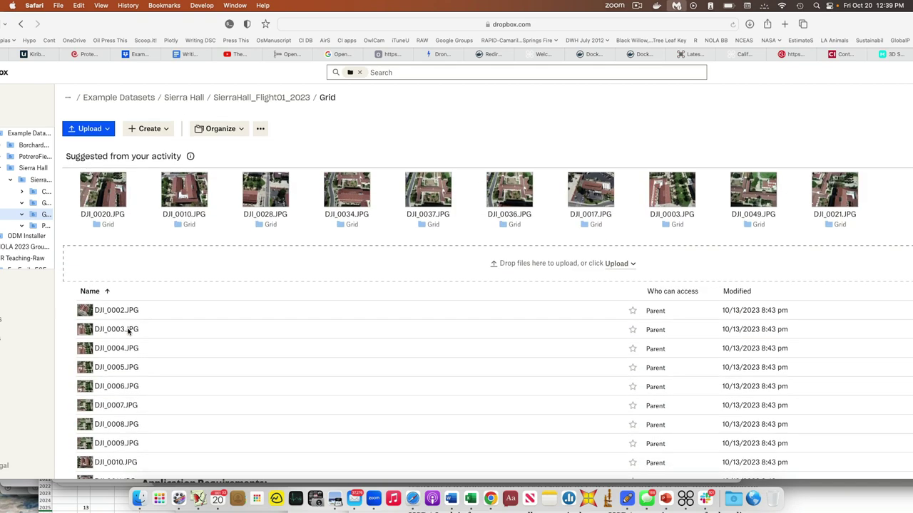
drag(116, 27, 211, 26)
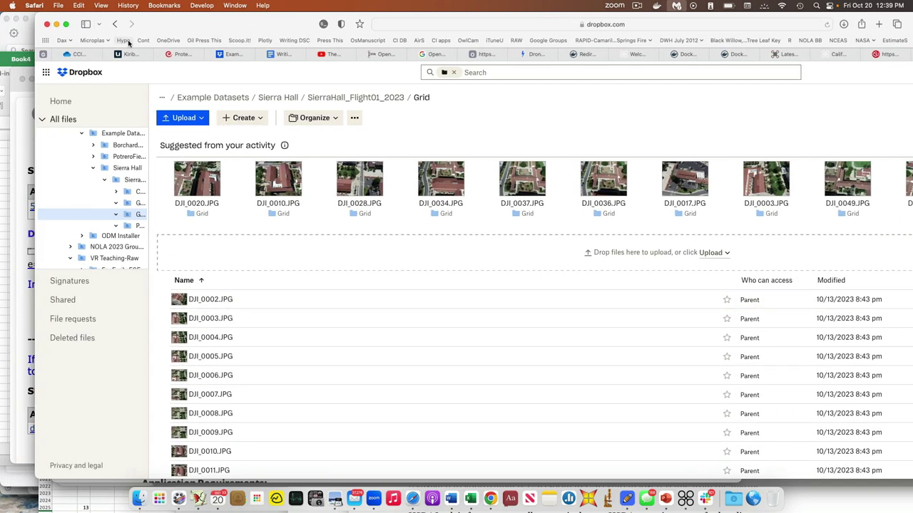
click(280, 181)
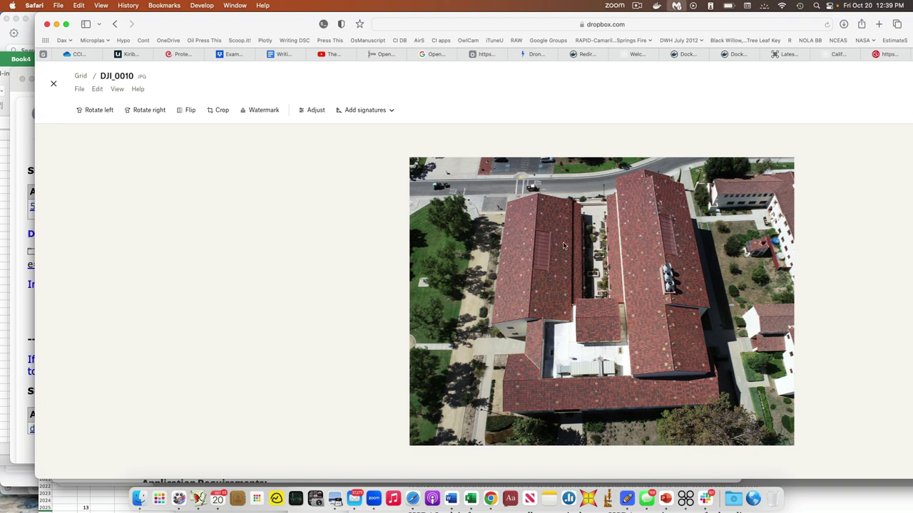
click(54, 86)
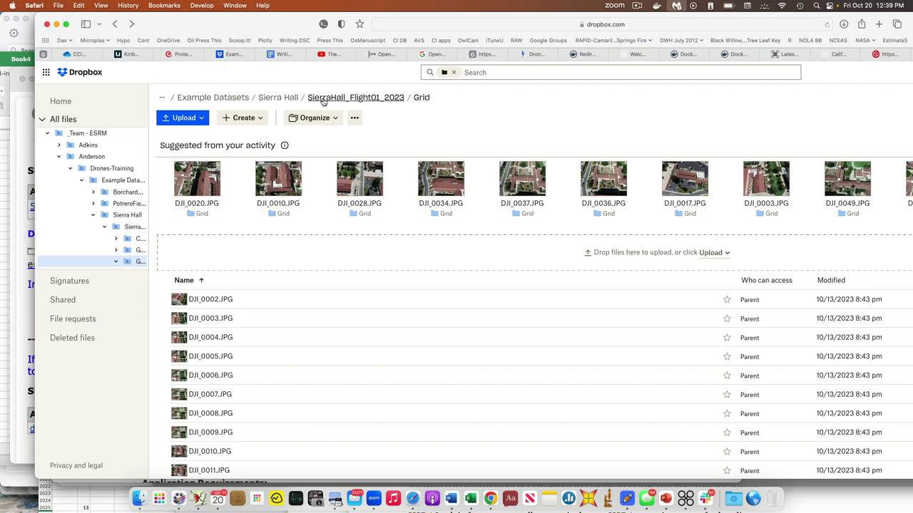
Step: Go back to the Sierra Hall folder and reopen its SierraHall_Flight01_2023 dataset
click(279, 100)
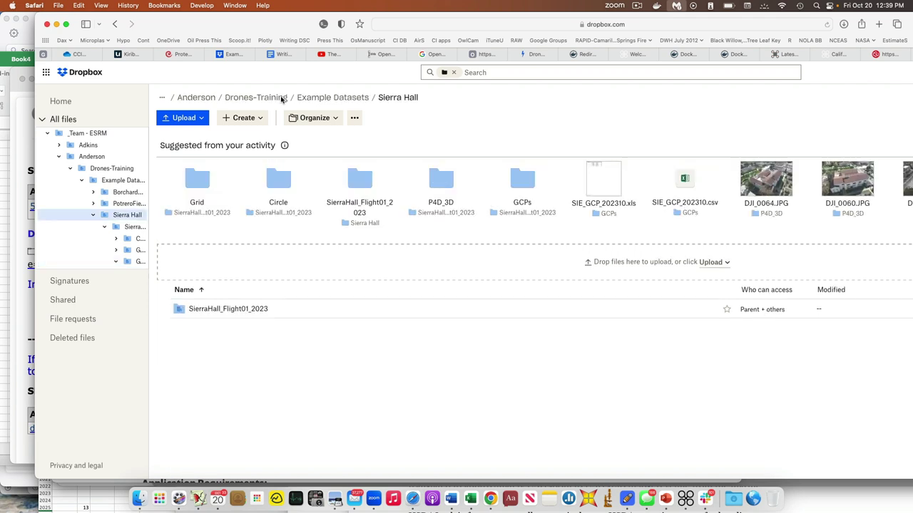
click(227, 308)
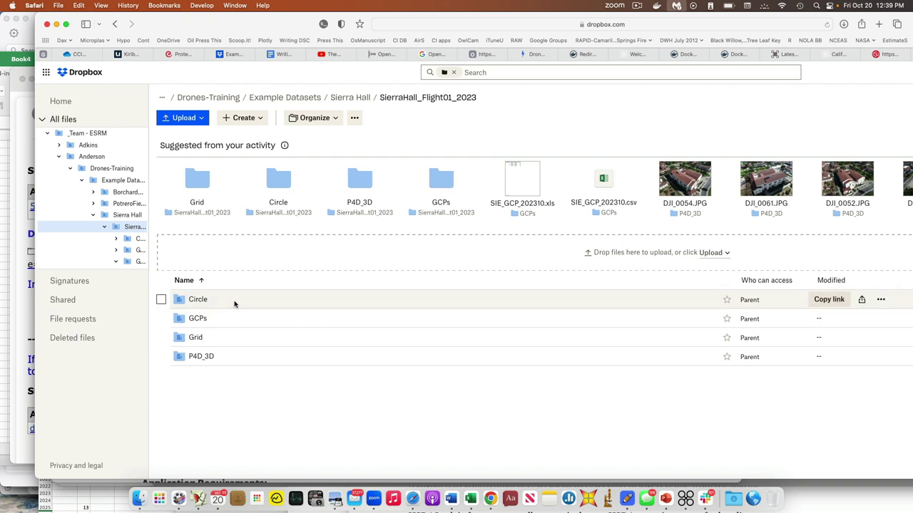